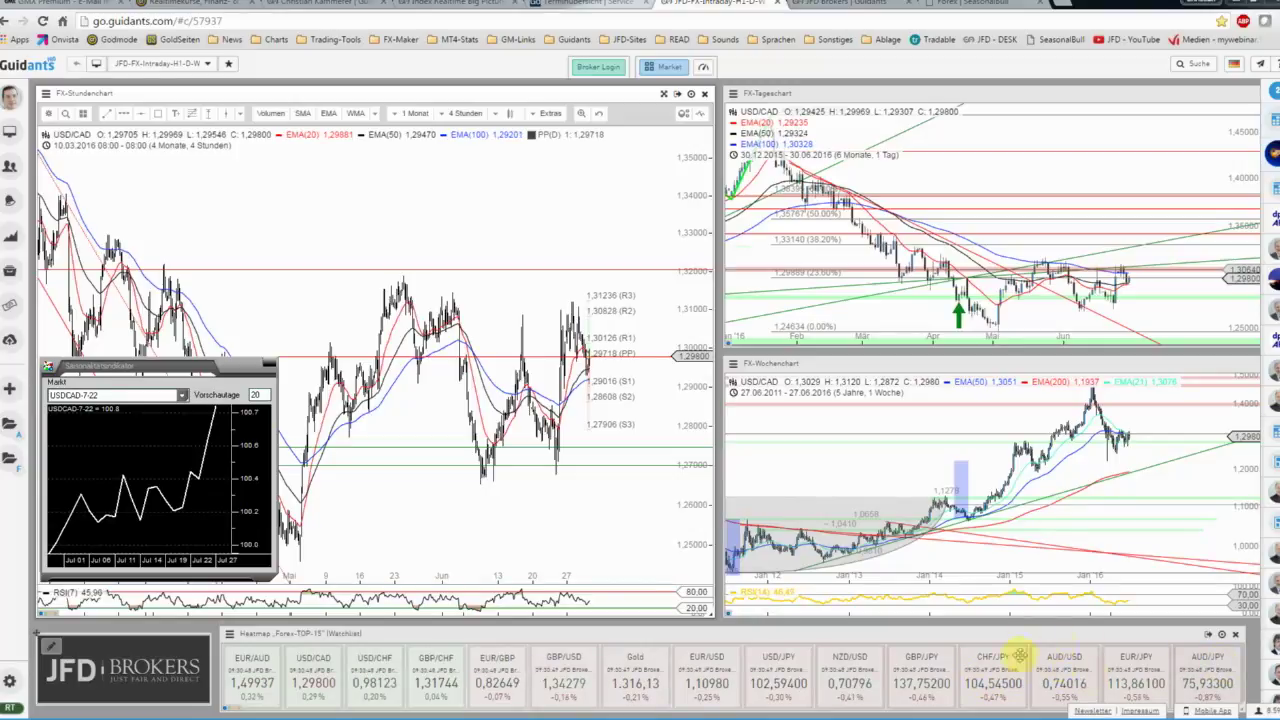
- Check the Australian private-sector credit release in the 30 June 2016 economic calendar, then return to the USD/CAD dashboard
{"action": "left_click", "coordinate": [558, 3]}
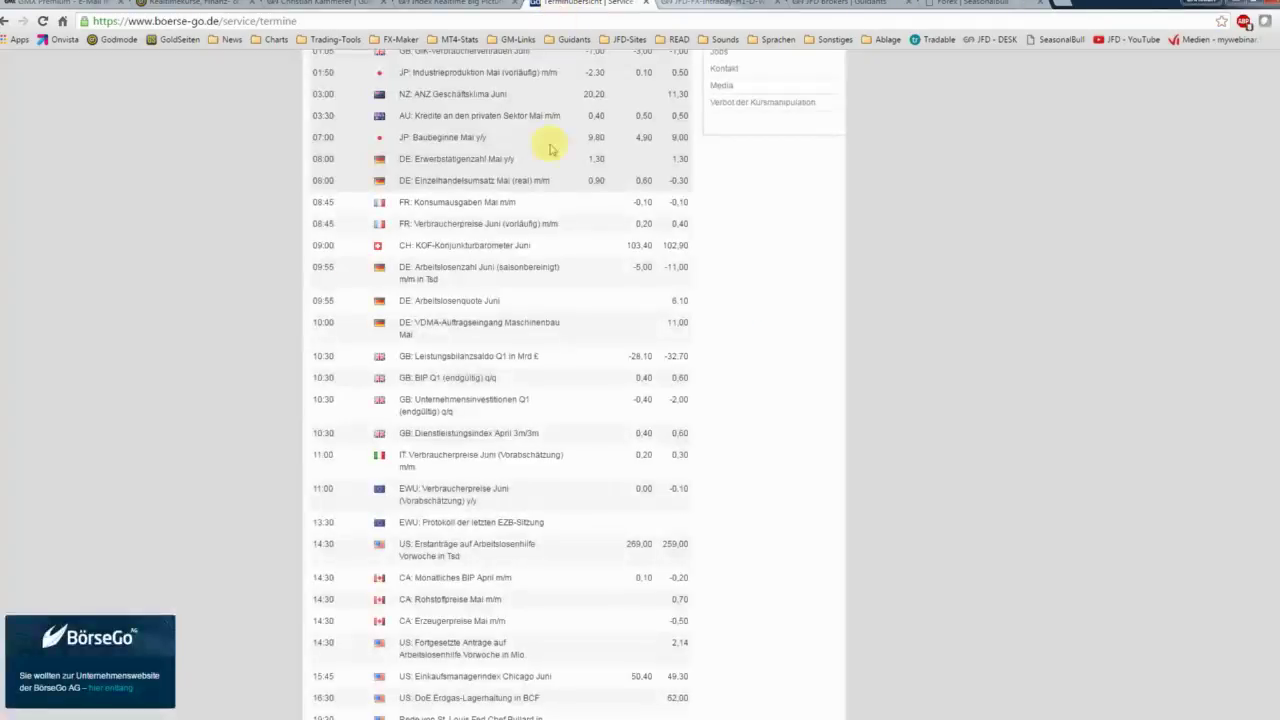
{"action": "scroll", "coordinate": [549, 148], "scroll_direction": "up", "scroll_amount": 4}
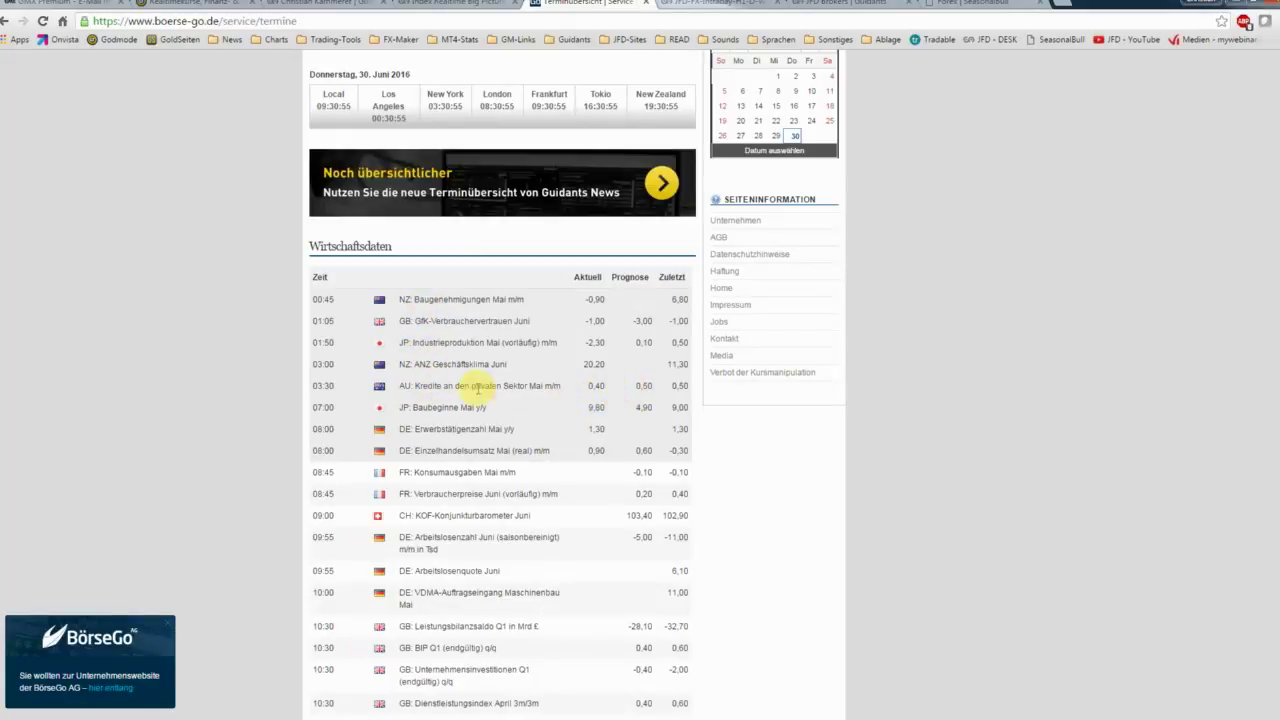
{"action": "left_click_drag", "start_coordinate": [415, 386], "coordinate": [541, 386]}
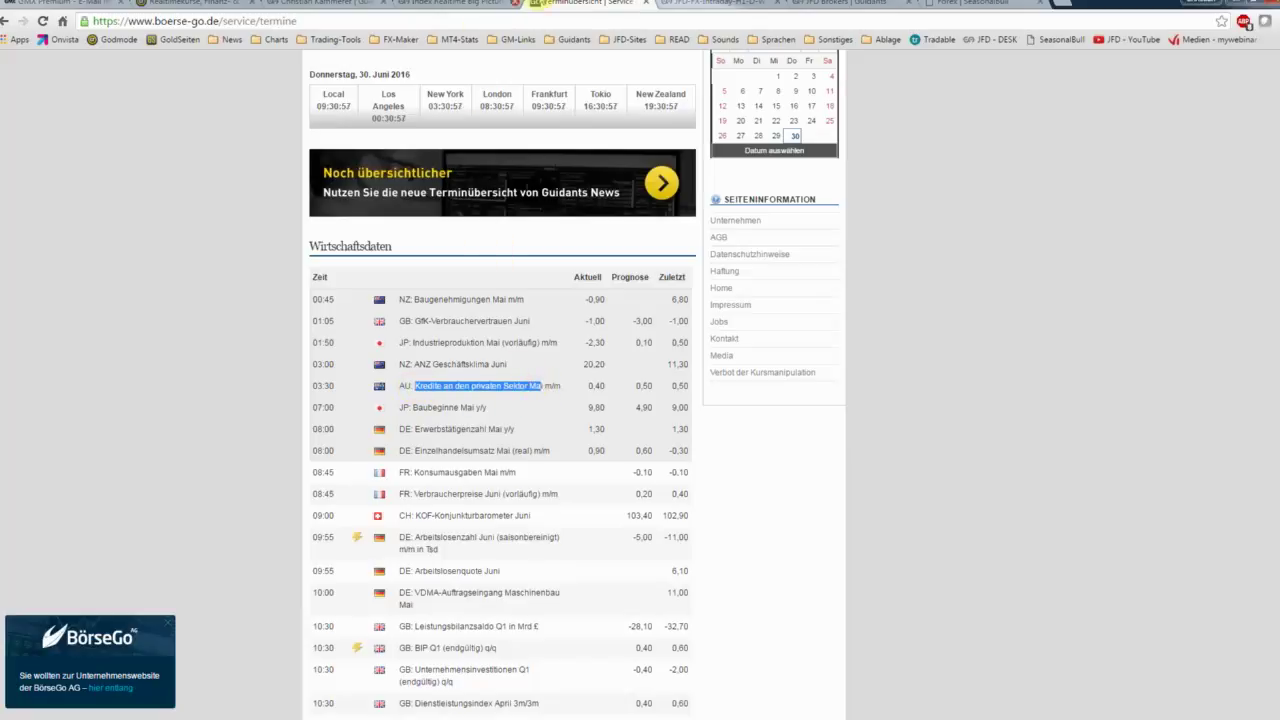
{"action": "left_click", "coordinate": [724, 3]}
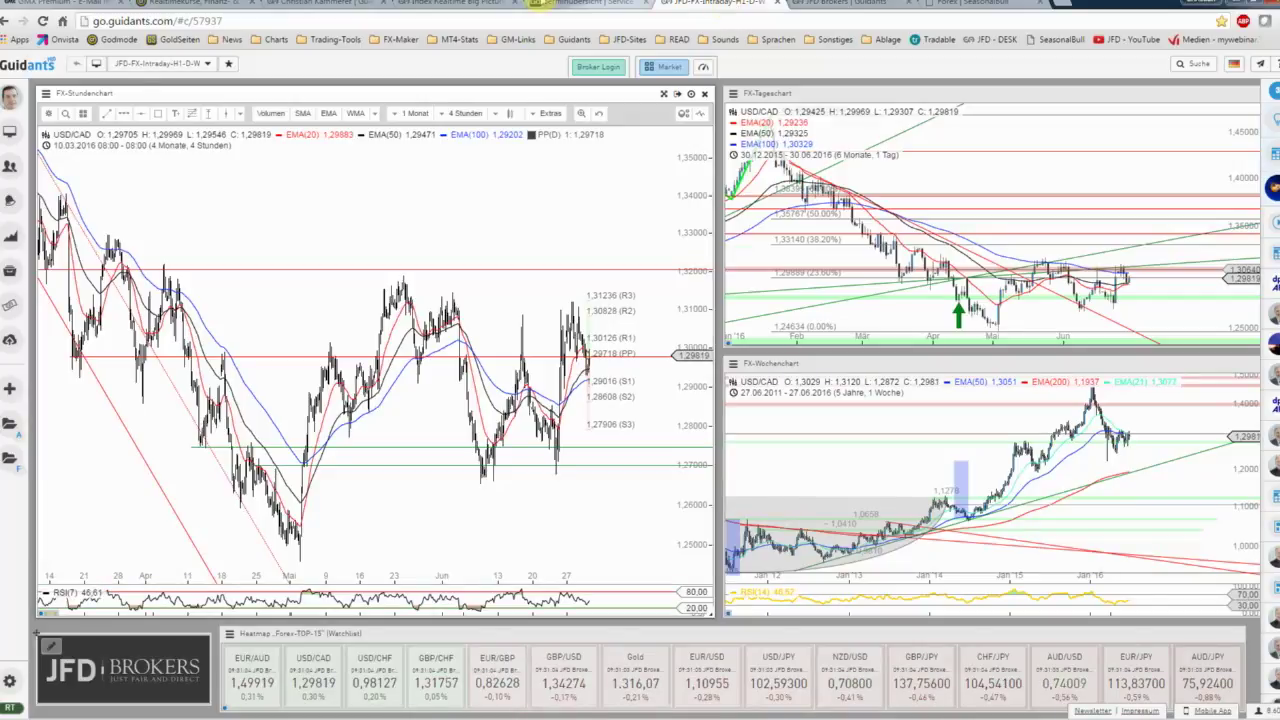
- Select the hourly chart's EMA(100) line and enlarge the weekly USD/CAD chart to full screen
{"action": "left_click", "coordinate": [45, 148]}
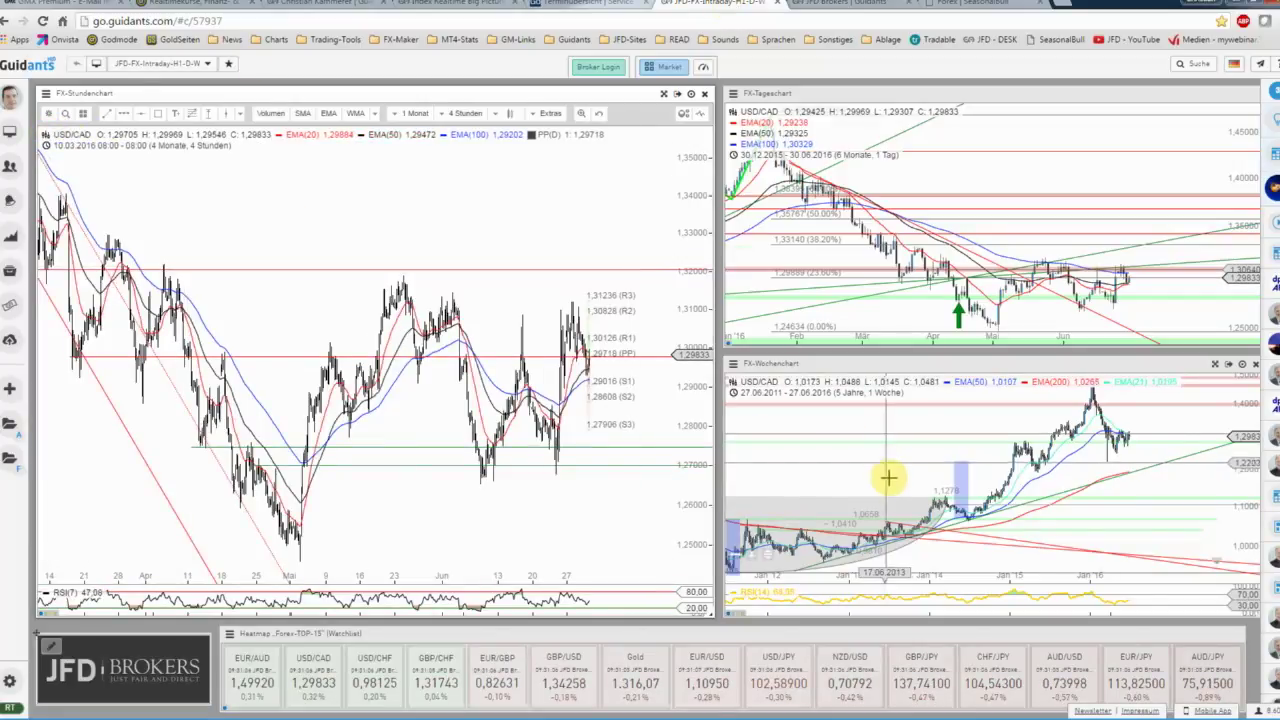
{"action": "left_click", "coordinate": [1215, 365]}
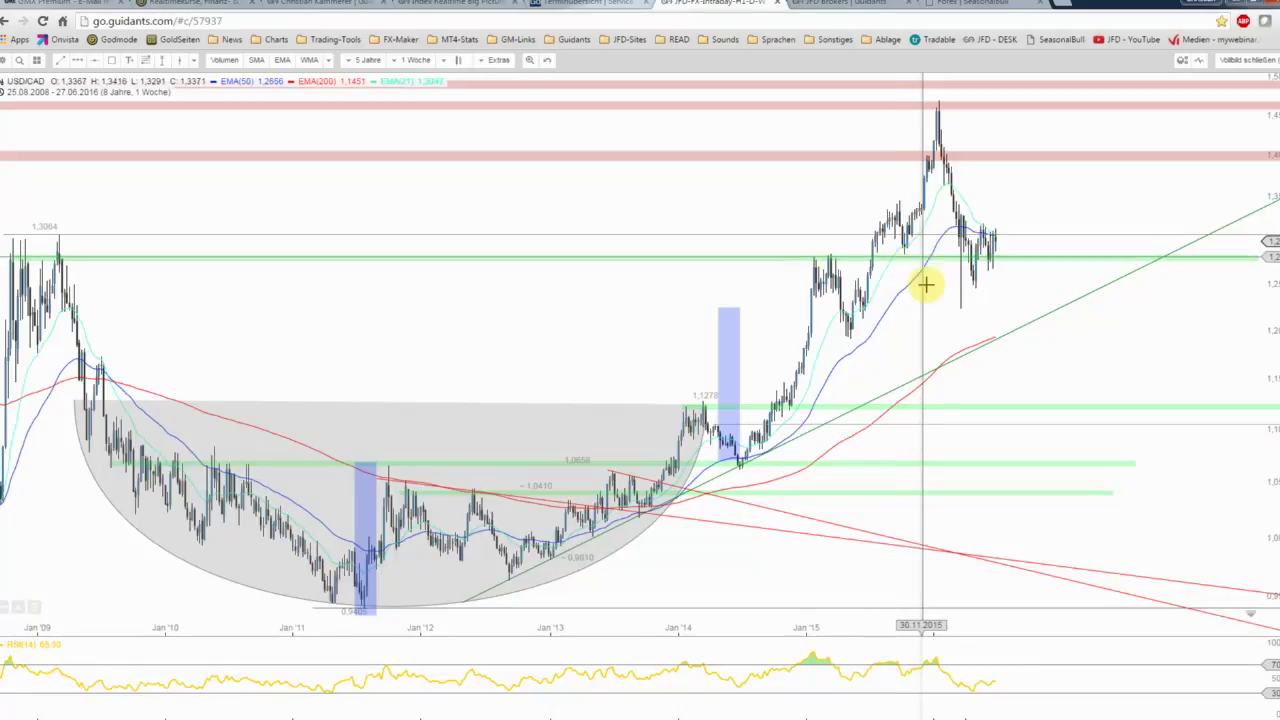
- Zoom the weekly chart out and back in, then pan to show September 2014 to June 2016
{"action": "scroll", "coordinate": [927, 313], "scroll_direction": "down", "scroll_amount": 2}
{"action": "scroll", "coordinate": [929, 305], "scroll_direction": "down", "scroll_amount": 1}
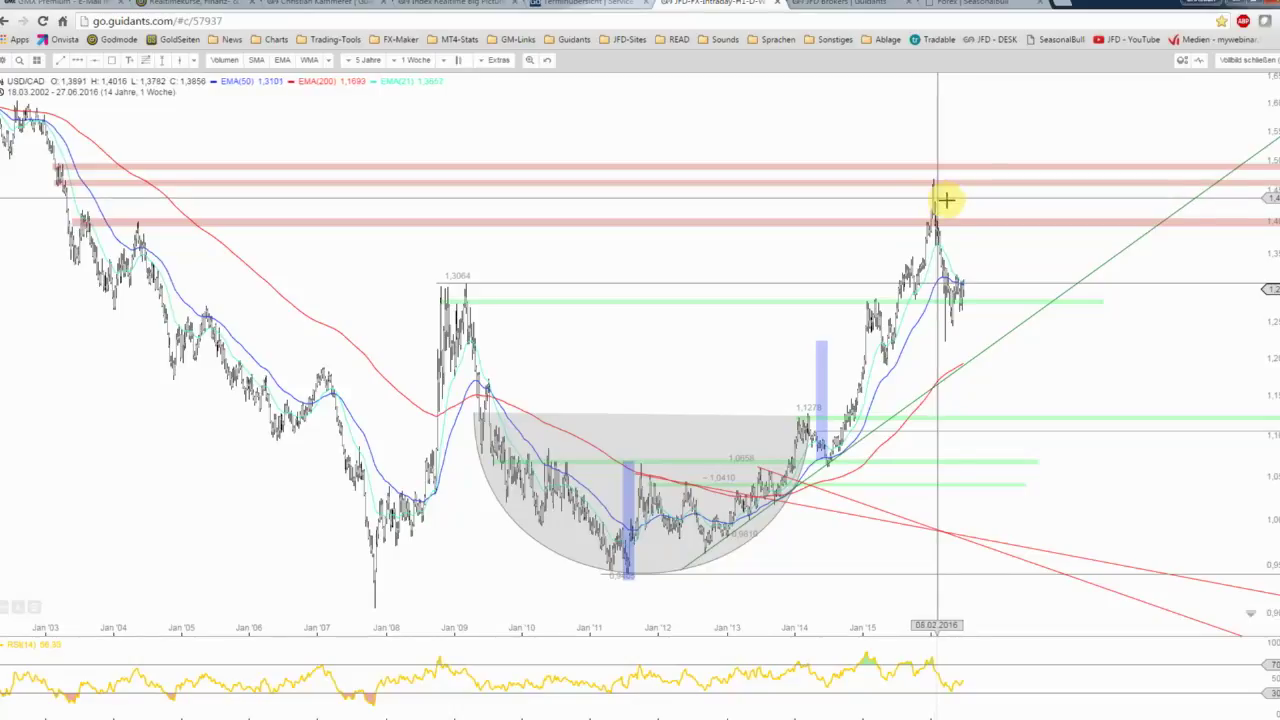
{"action": "scroll", "coordinate": [951, 204], "scroll_direction": "up", "scroll_amount": 2}
{"action": "scroll", "coordinate": [951, 204], "scroll_direction": "up", "scroll_amount": 2}
{"action": "scroll", "coordinate": [877, 129], "scroll_direction": "up", "scroll_amount": 1}
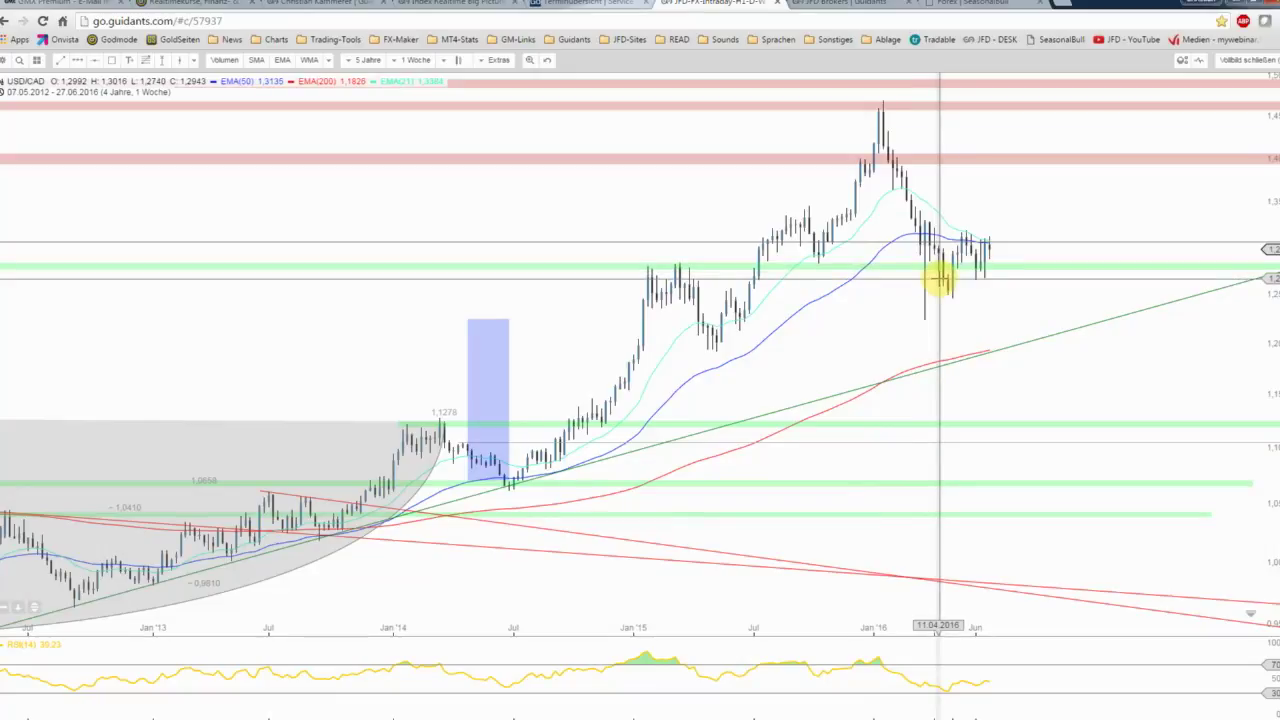
{"action": "scroll", "coordinate": [1008, 300], "scroll_direction": "down", "scroll_amount": 5}
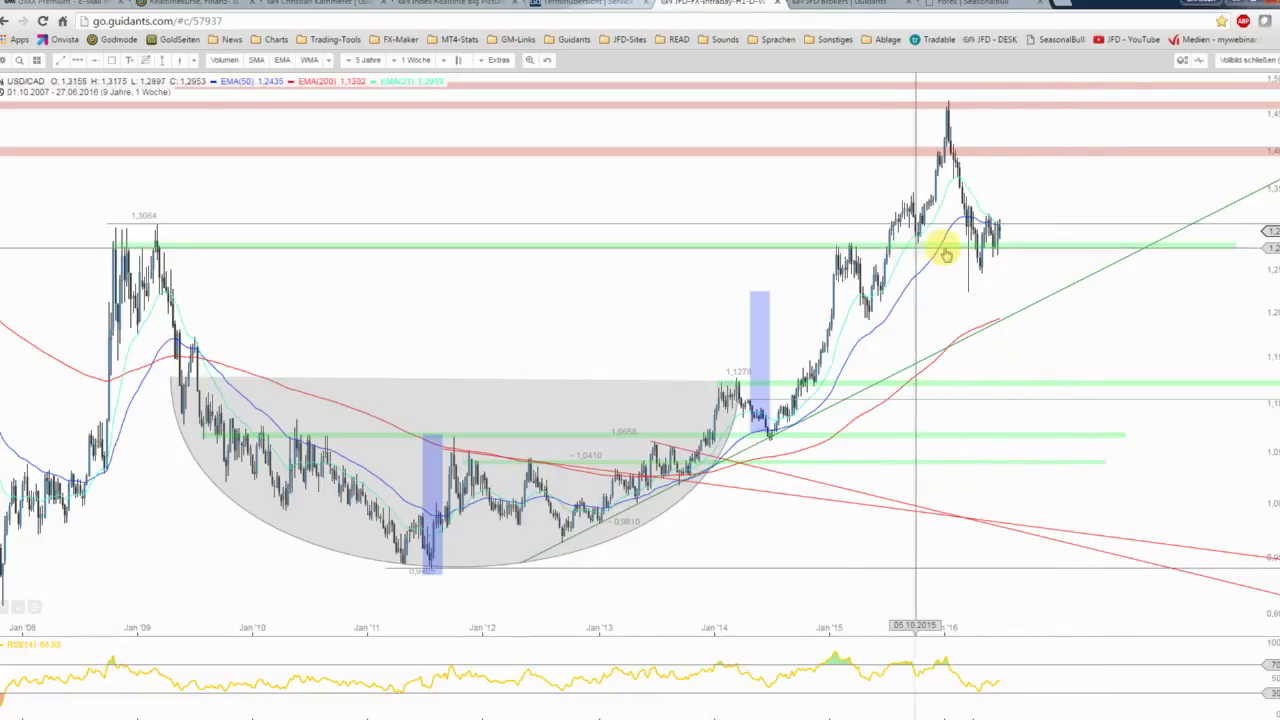
{"action": "scroll", "coordinate": [1033, 238], "scroll_direction": "up", "scroll_amount": 5}
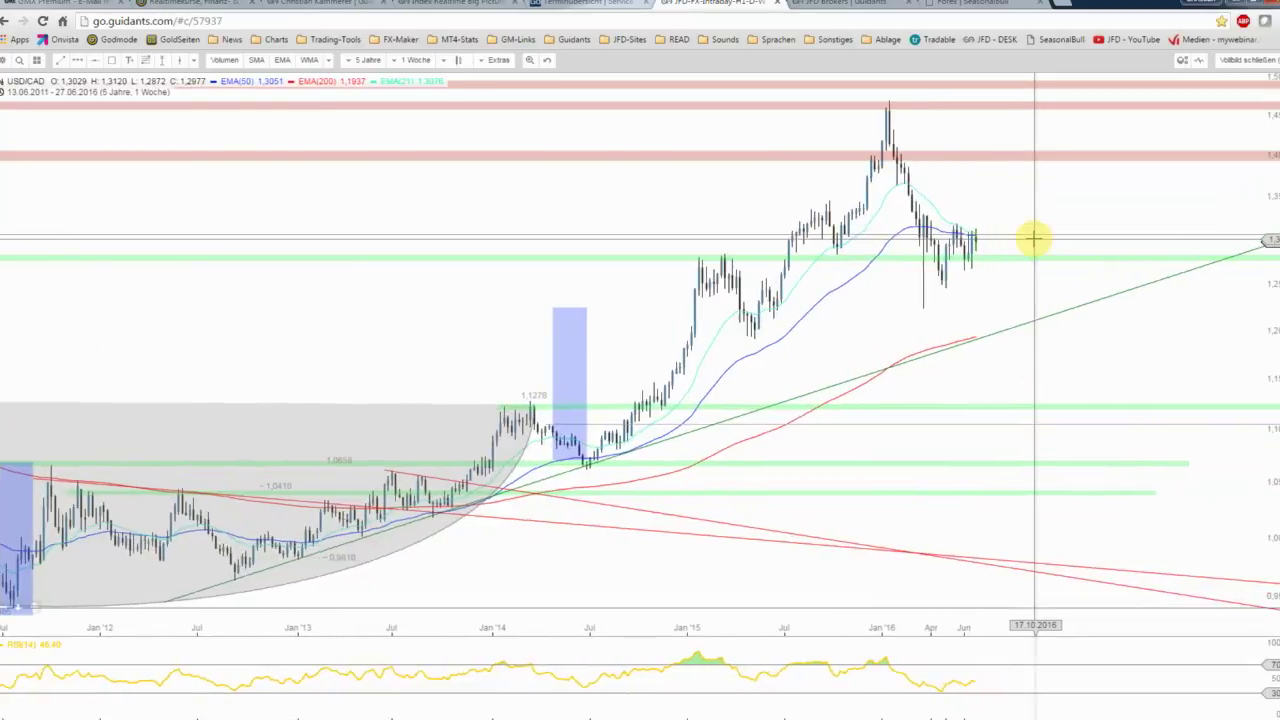
{"action": "scroll", "coordinate": [1033, 238], "scroll_direction": "up", "scroll_amount": 2}
{"action": "mouse_move", "coordinate": [949, 251]}
{"action": "left_mouse_down"}
{"action": "mouse_move", "coordinate": [1045, 290]}
{"action": "mouse_move", "coordinate": [913, 238]}
{"action": "left_mouse_up"}
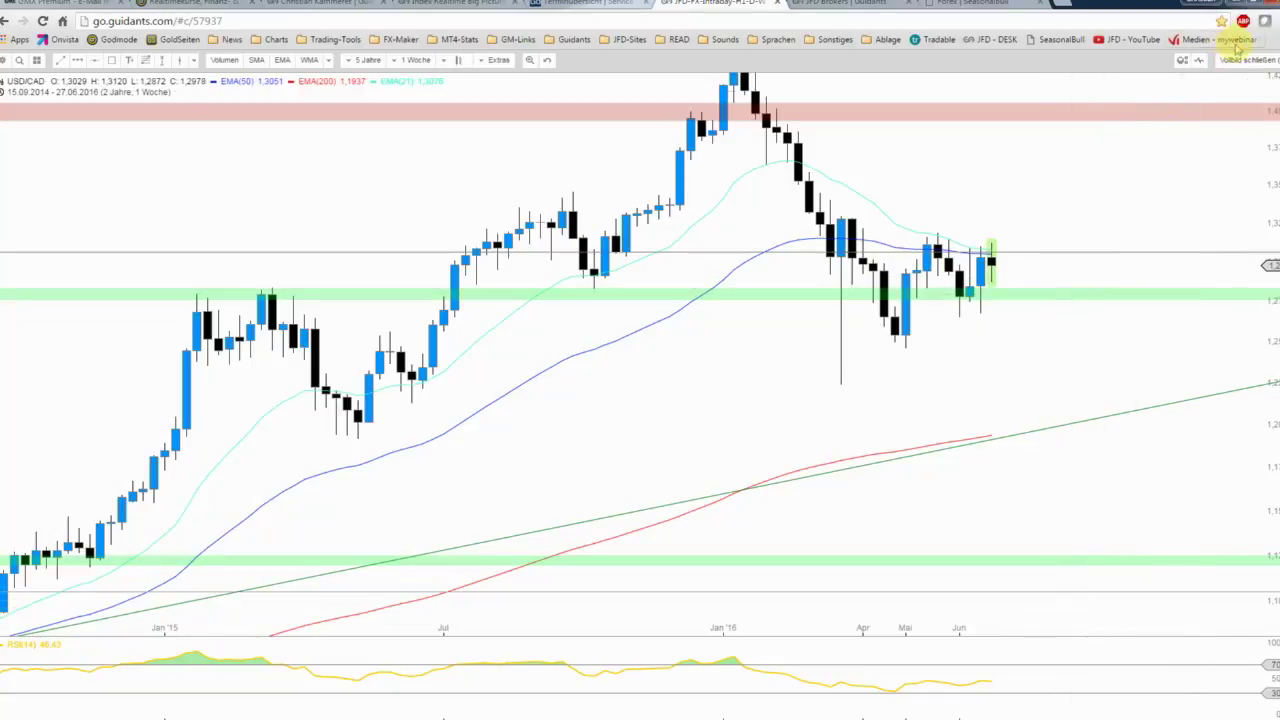
- Replace the full-screen weekly chart with the full-screen daily USD/CAD chart for February–June 2016
{"action": "left_click", "coordinate": [1231, 62]}
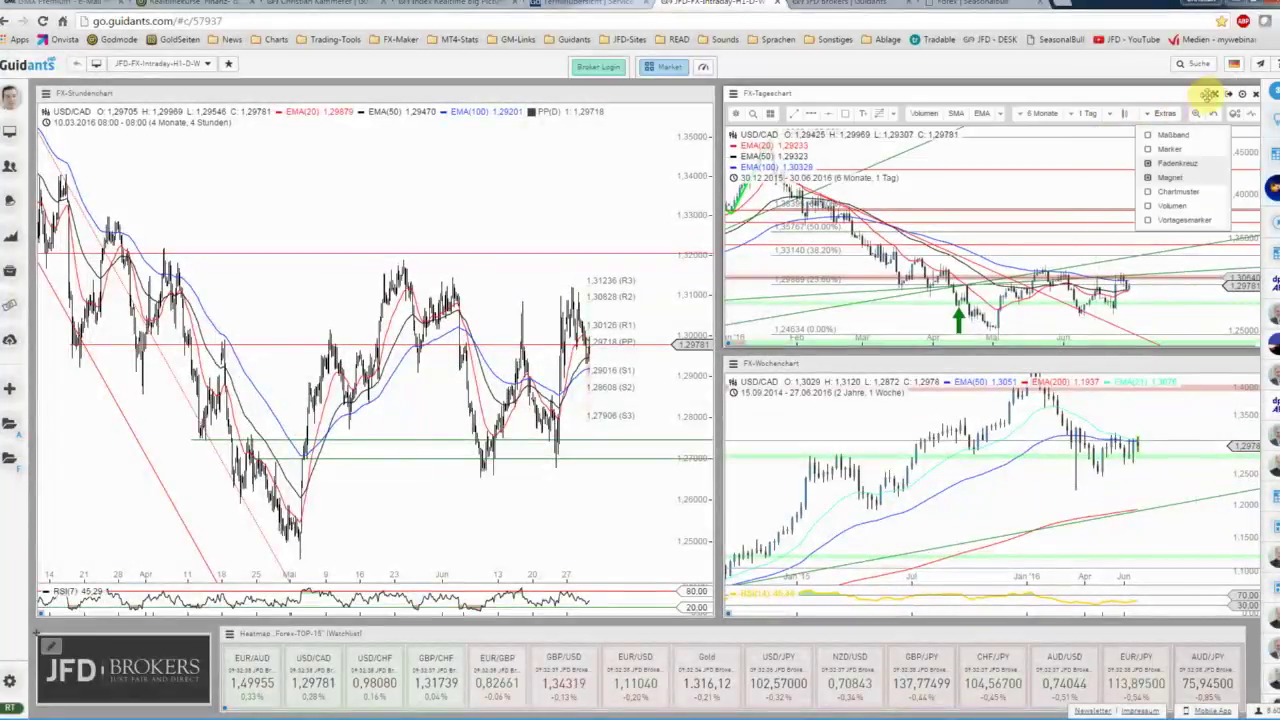
{"action": "left_click", "coordinate": [1214, 94]}
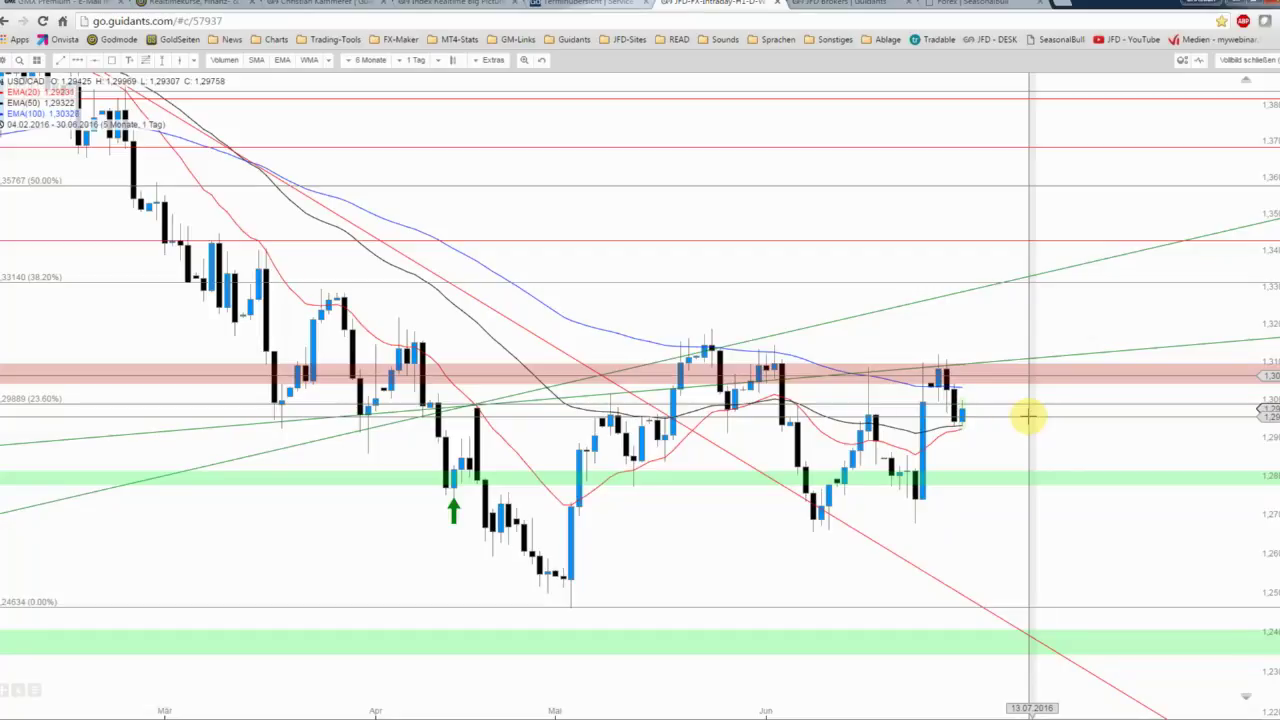
- Move the grey horizontal level down to about 1,29 and bring up the Forexbull USDCAD volatility overview
{"action": "scroll", "coordinate": [1028, 415], "scroll_direction": "down", "scroll_amount": 1}
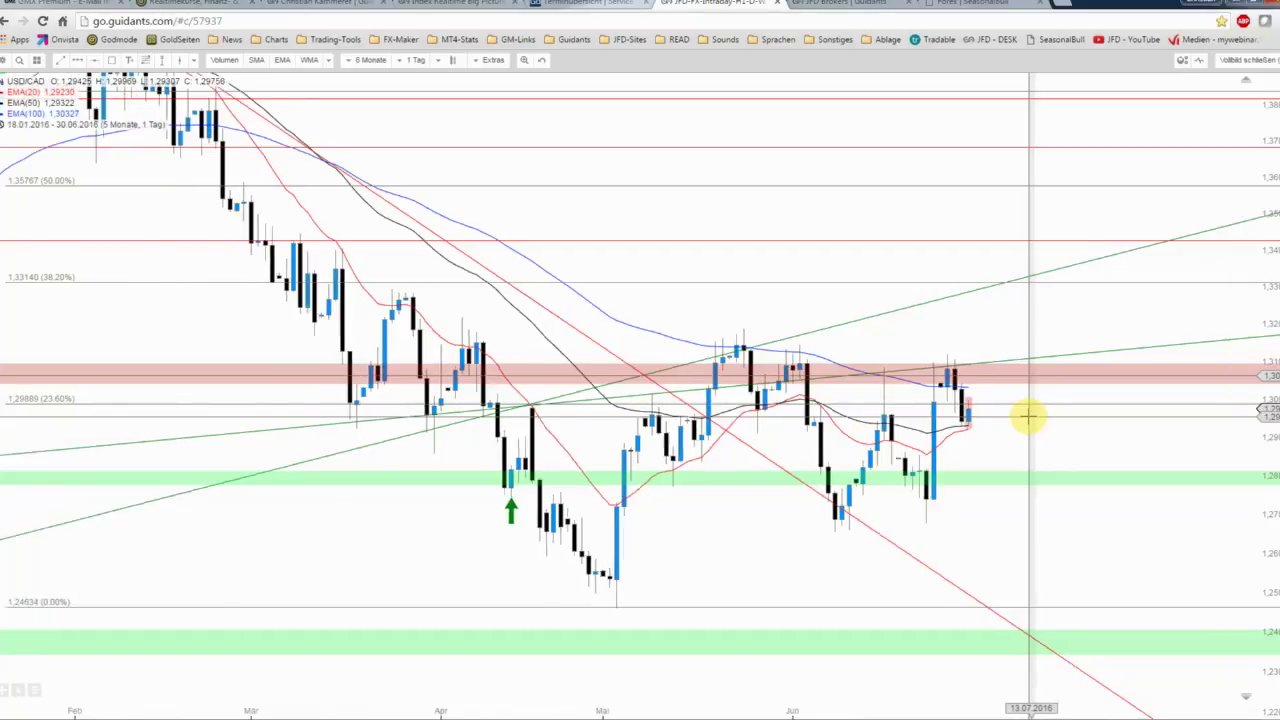
{"action": "scroll", "coordinate": [1028, 415], "scroll_direction": "down", "scroll_amount": 1}
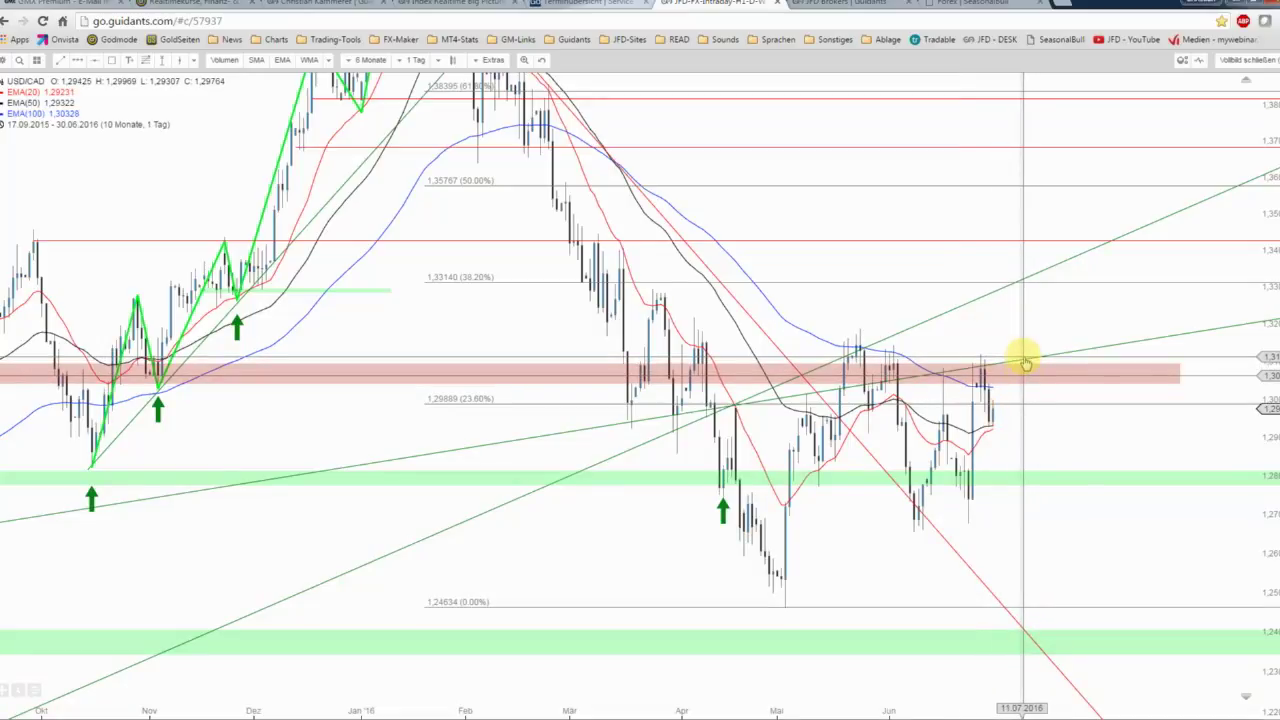
{"action": "left_click_drag", "start_coordinate": [1025, 362], "coordinate": [1029, 430]}
{"action": "scroll", "coordinate": [1029, 430], "scroll_direction": "up", "scroll_amount": 2}
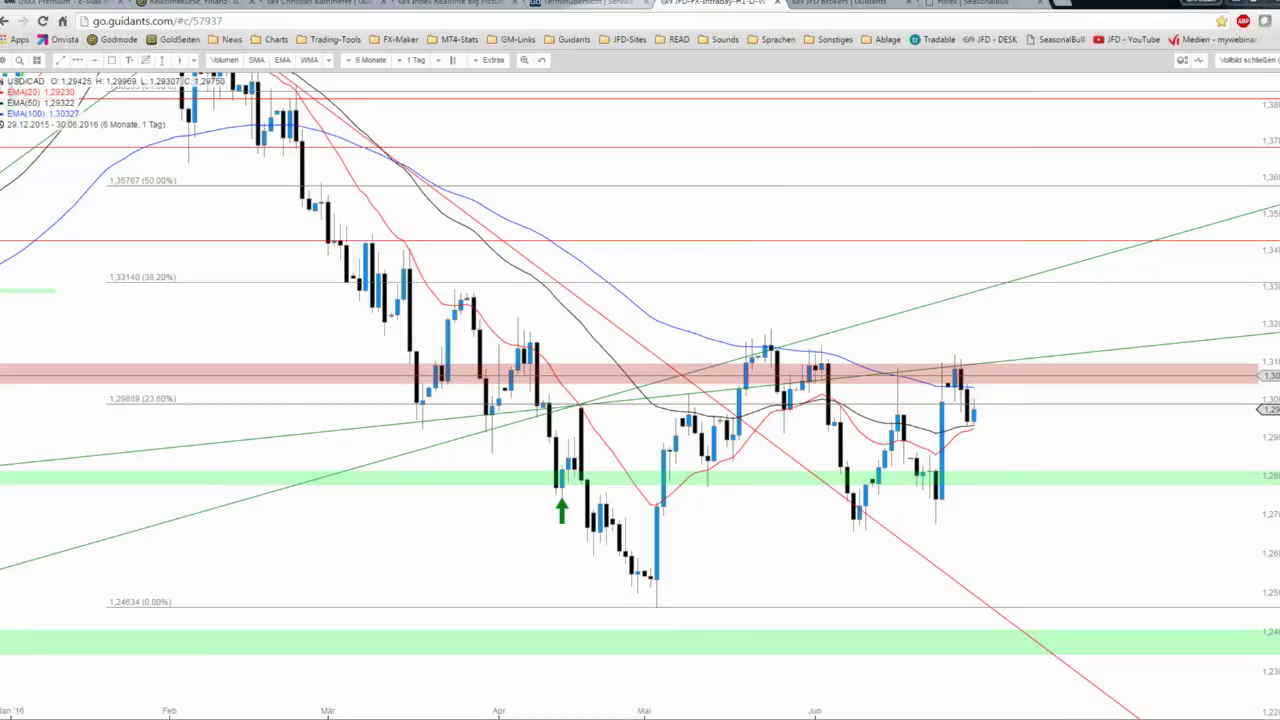
{"action": "left_click_drag", "start_coordinate": [200, 306], "coordinate": [332, 318]}
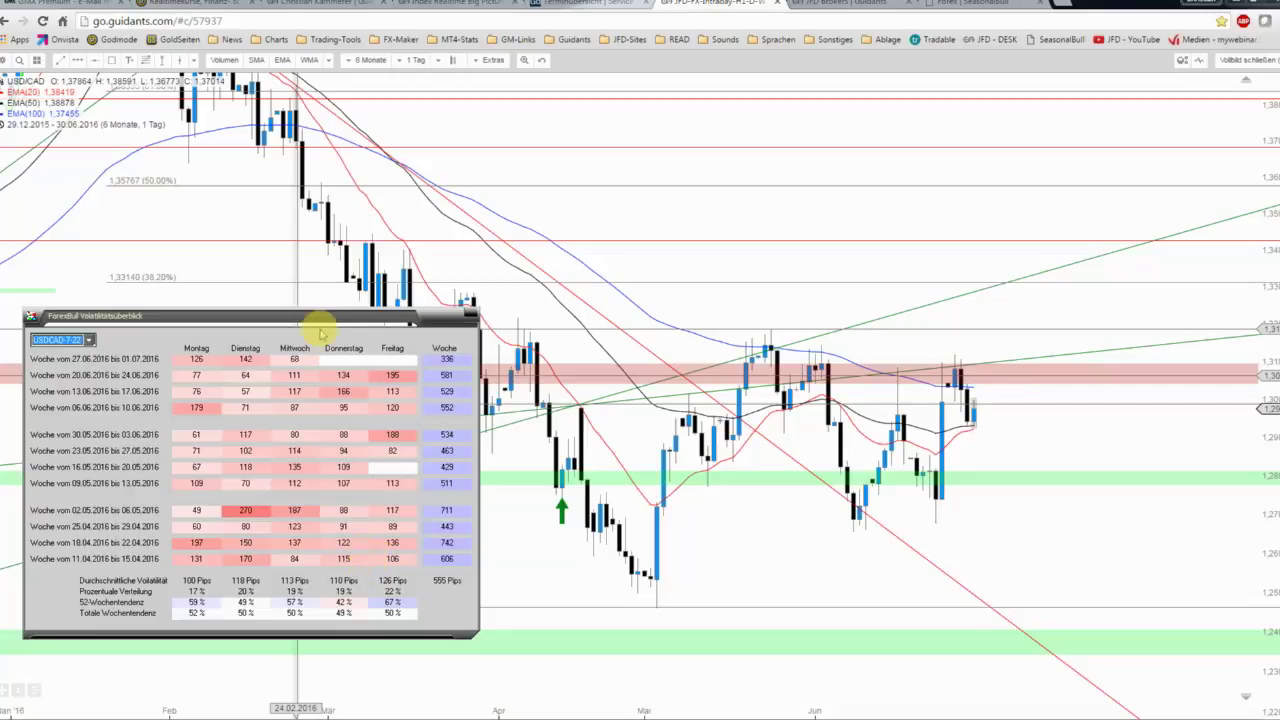
- Close the volatility and seasonality windows and maximize the Forexbull USDCAD indicator-mode forecast
{"action": "left_click", "coordinate": [320, 251]}
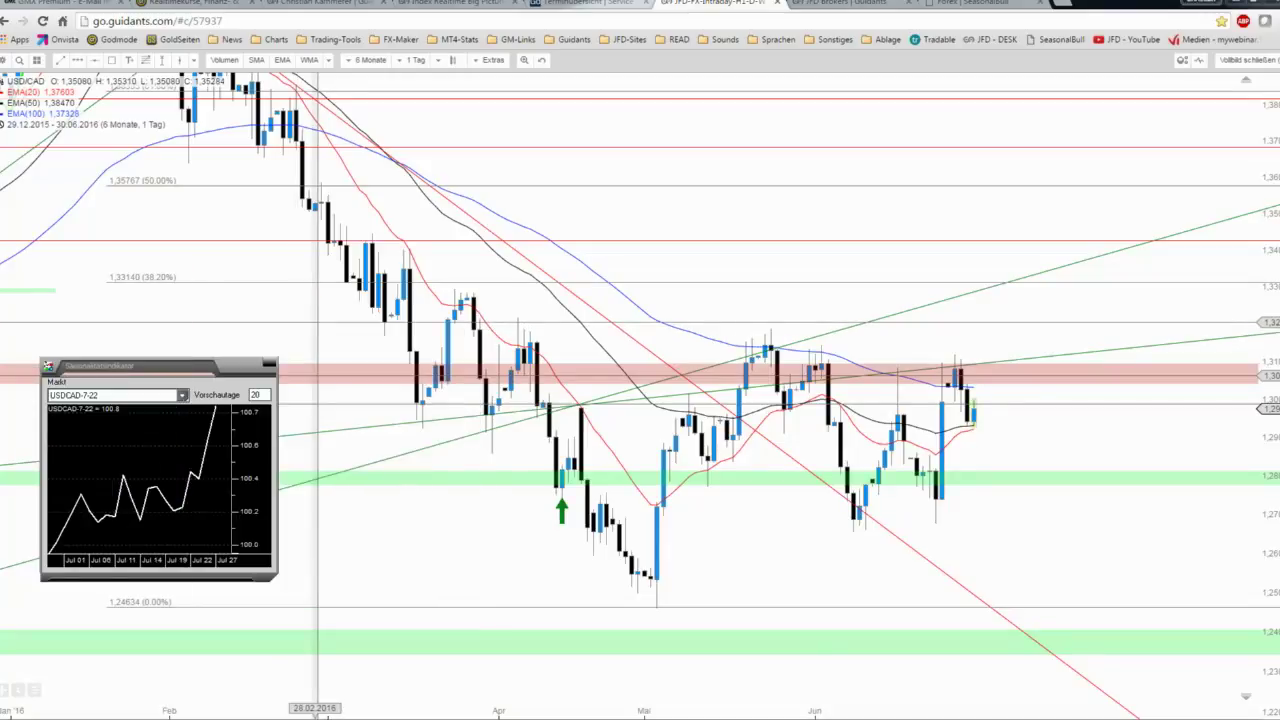
{"action": "left_click", "coordinate": [268, 365]}
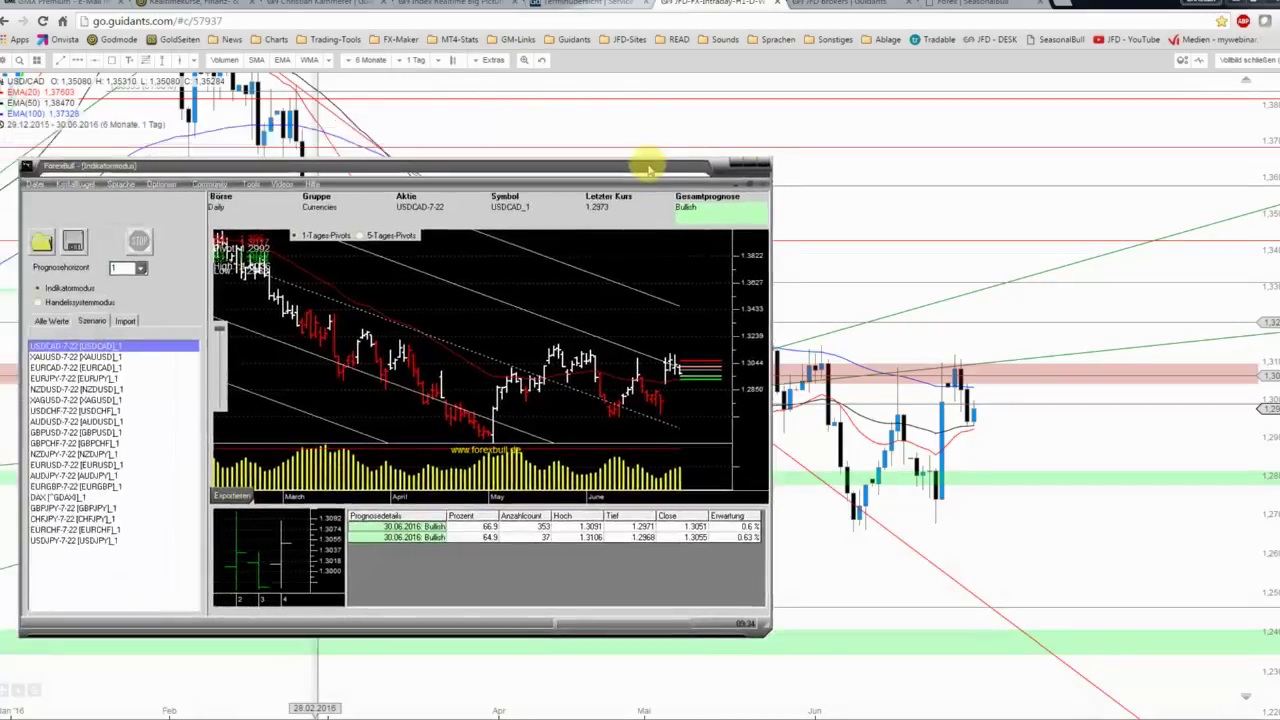
{"action": "left_click", "coordinate": [749, 168]}
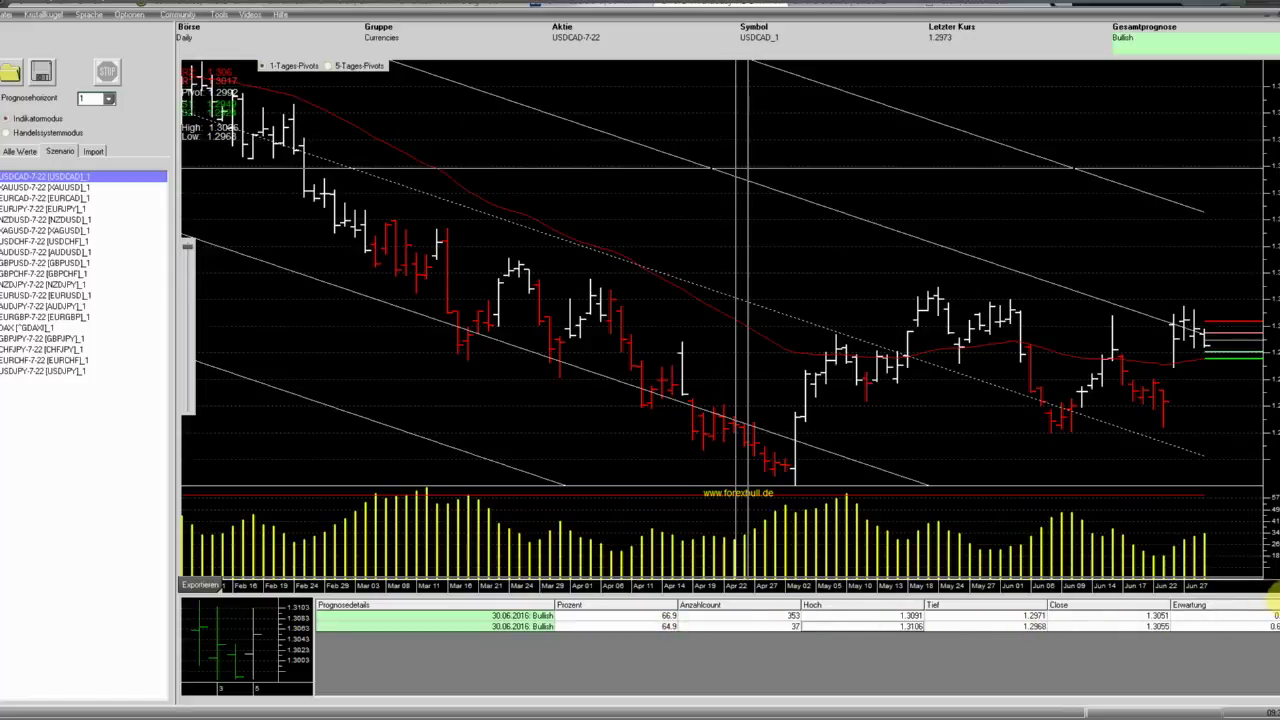
- Move the forecast's date marker earlier, shrink the Forexbull window and return to the Guidants chart
{"action": "left_click", "coordinate": [691, 214]}
{"action": "double_click", "coordinate": [763, 5]}
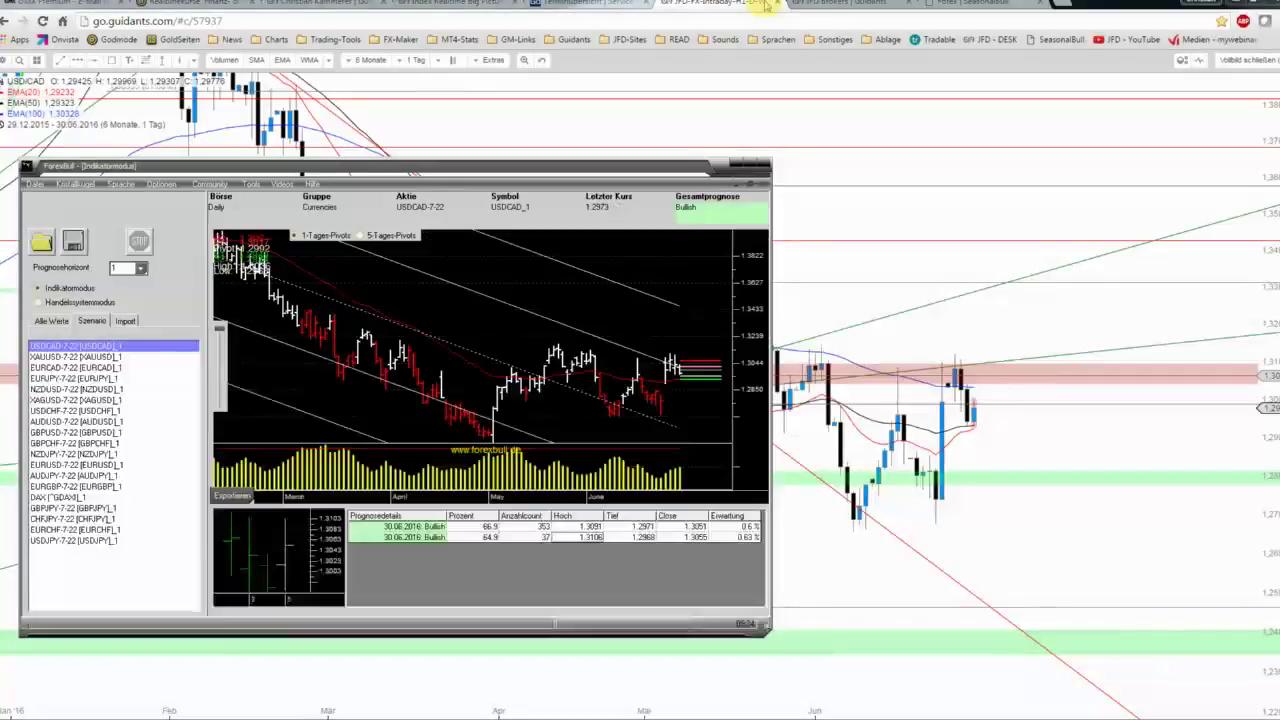
{"action": "left_click", "coordinate": [640, 152]}
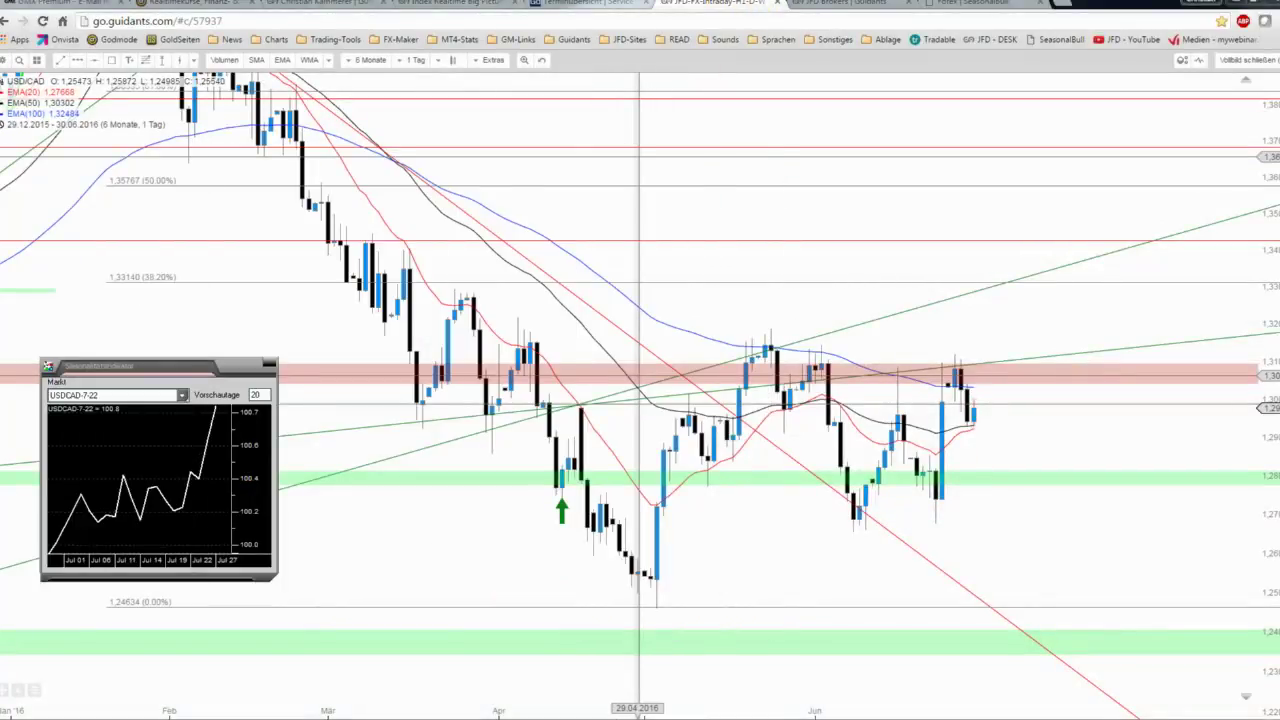
- Show the 4-hour USD/CAD chart full screen, zoomed to the last month
{"action": "left_click", "coordinate": [1240, 62]}
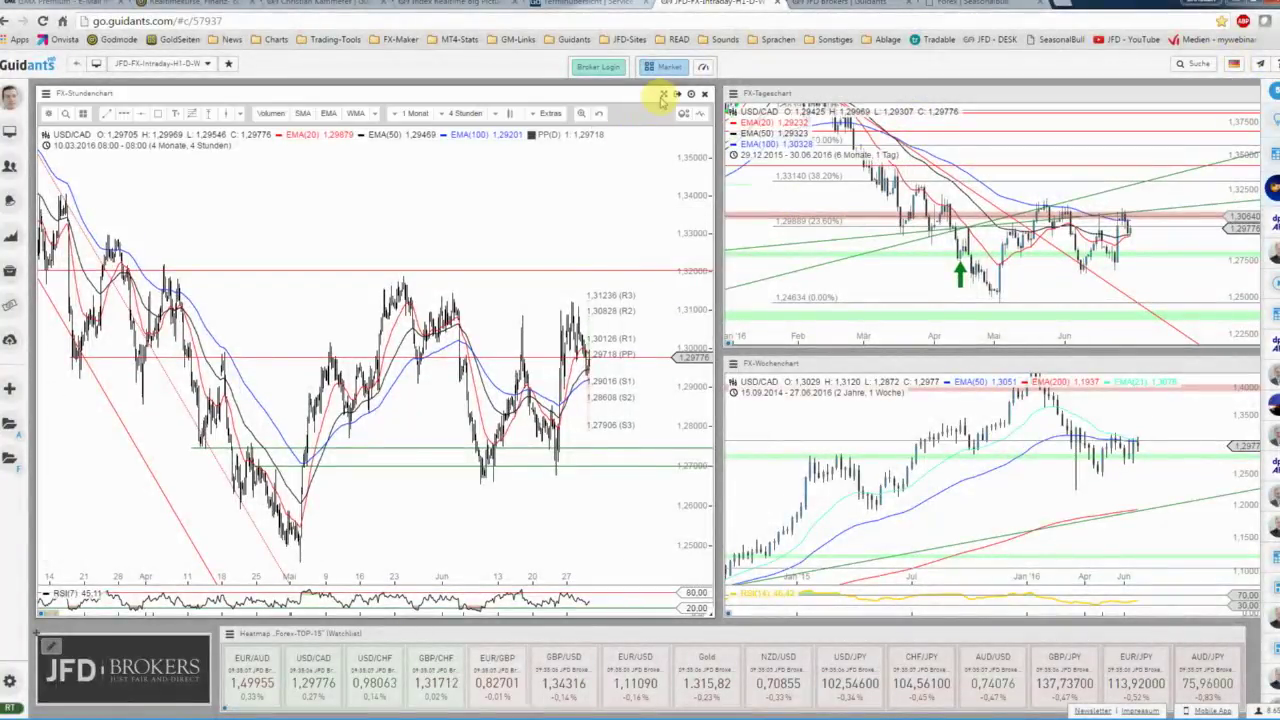
{"action": "left_click", "coordinate": [681, 115]}
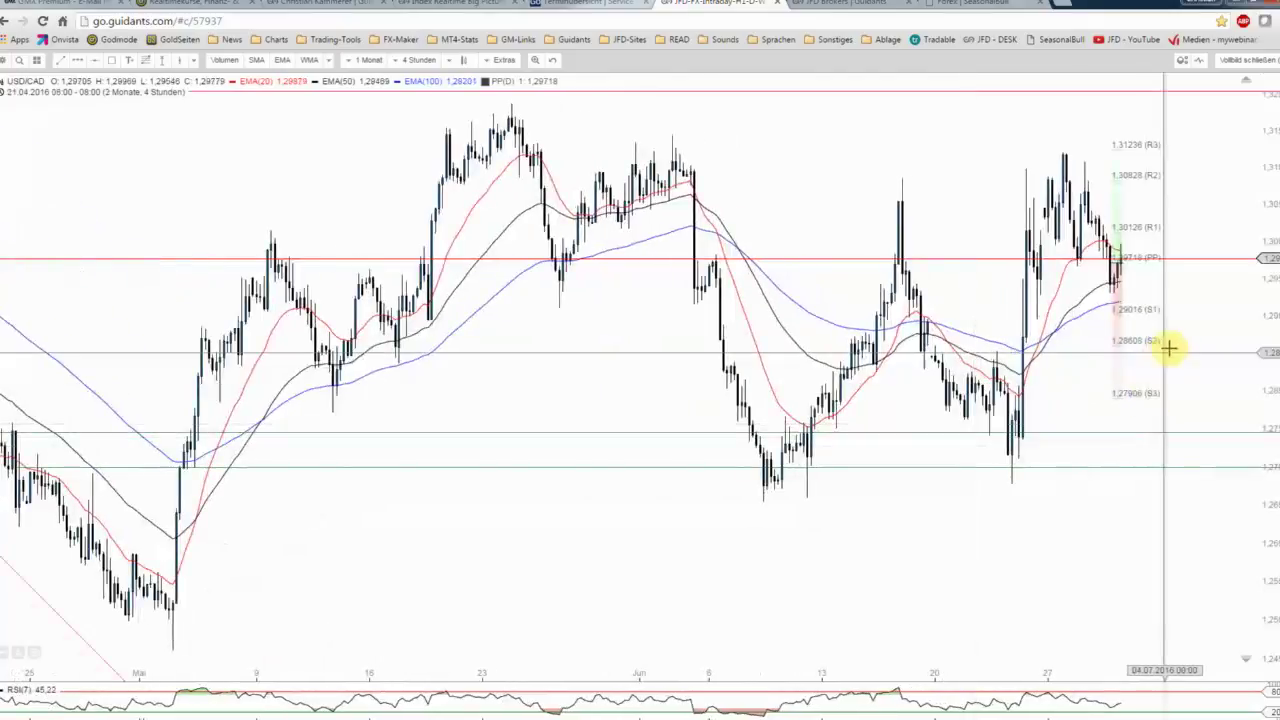
{"action": "scroll", "coordinate": [980, 351], "scroll_direction": "up", "scroll_amount": 3}
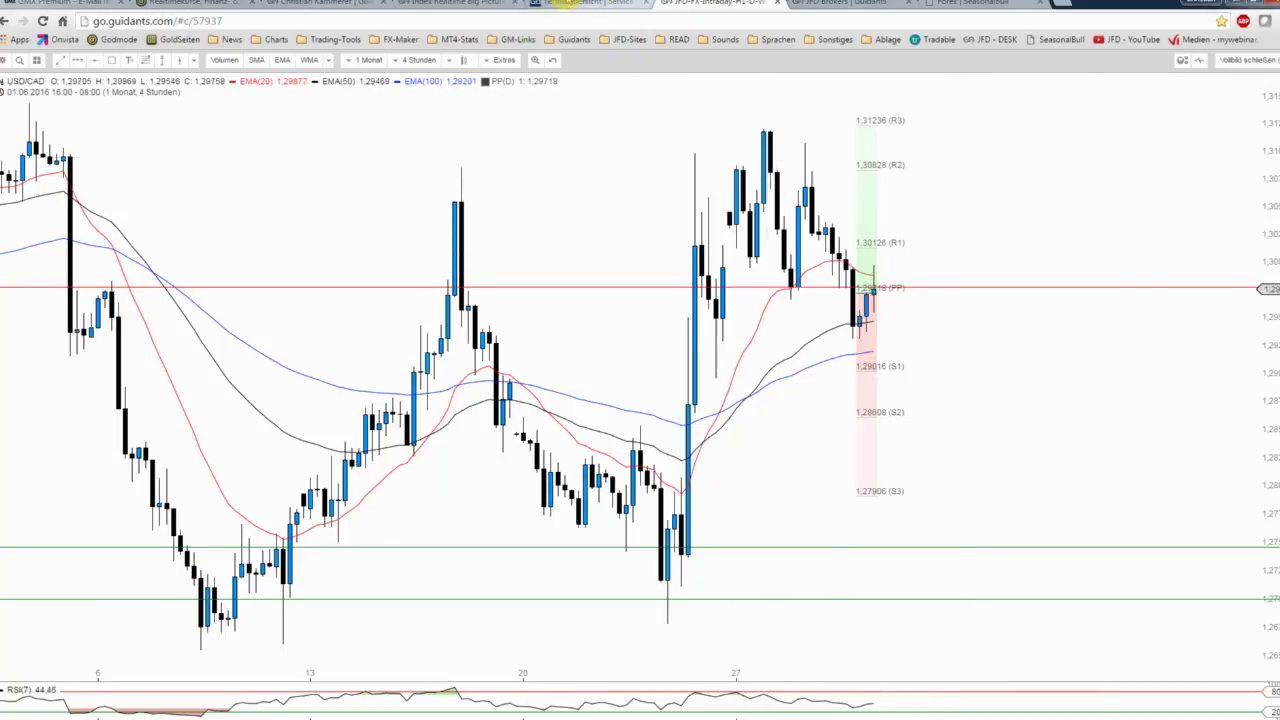
- Switch to the economic calendar and scroll down to the 14:30 Canadian releases
{"action": "key", "text": "ctrl+shift+Tab"}
{"action": "scroll", "coordinate": [571, 434], "scroll_direction": "down", "scroll_amount": 1}
{"action": "scroll", "coordinate": [570, 440], "scroll_direction": "down", "scroll_amount": 2}
{"action": "scroll", "coordinate": [570, 440], "scroll_direction": "down", "scroll_amount": 1}
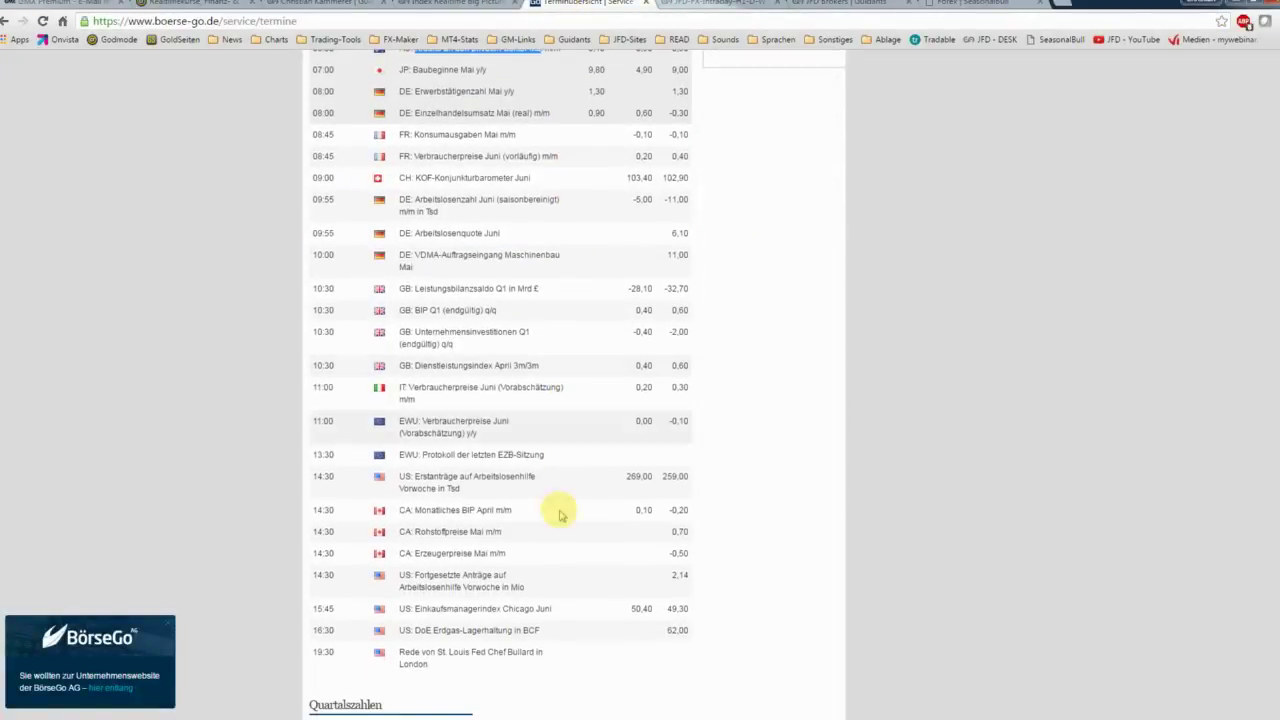
{"action": "left_click_drag", "start_coordinate": [706, 551], "coordinate": [344, 523]}
{"action": "left_click", "coordinate": [344, 523]}
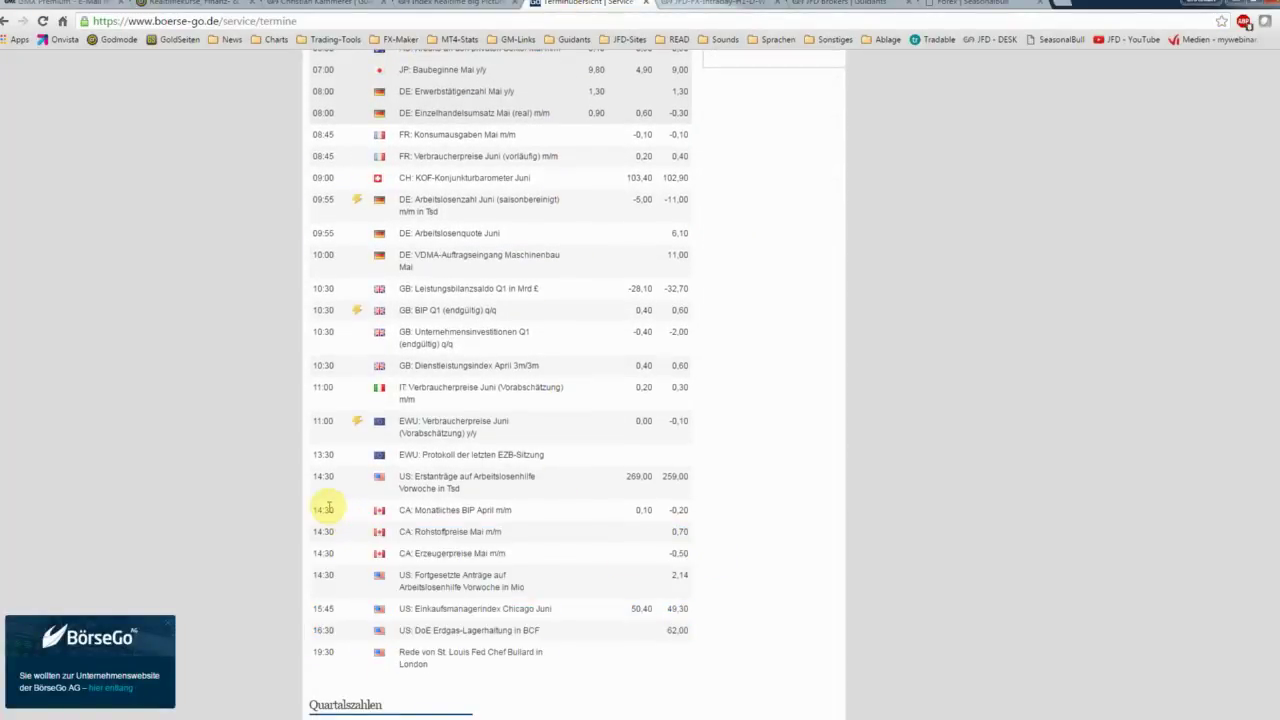
{"action": "mouse_move", "coordinate": [401, 510]}
{"action": "left_mouse_down"}
{"action": "mouse_move", "coordinate": [491, 534]}
{"action": "mouse_move", "coordinate": [512, 555]}
{"action": "left_mouse_up"}
{"action": "left_click", "coordinate": [522, 560]}
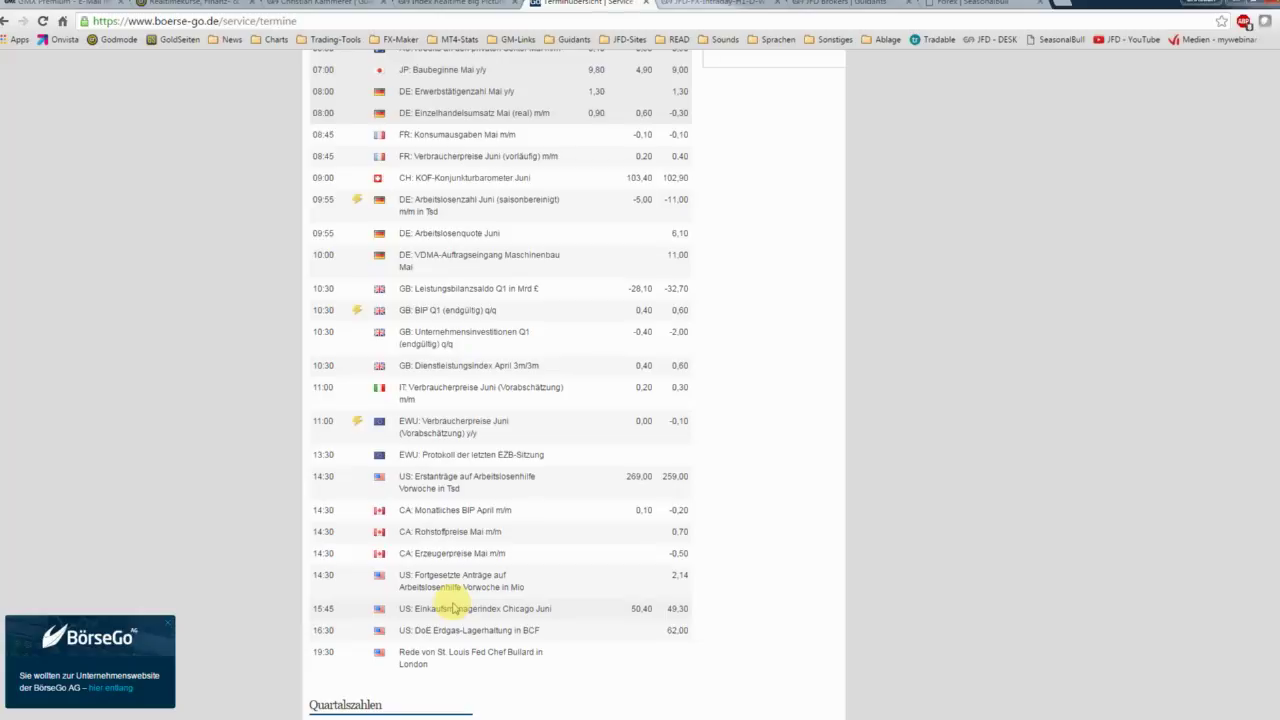
- Zoom the 4-hour chart out to start at 01.06.2016 and widen its price range
{"action": "left_click", "coordinate": [700, 10]}
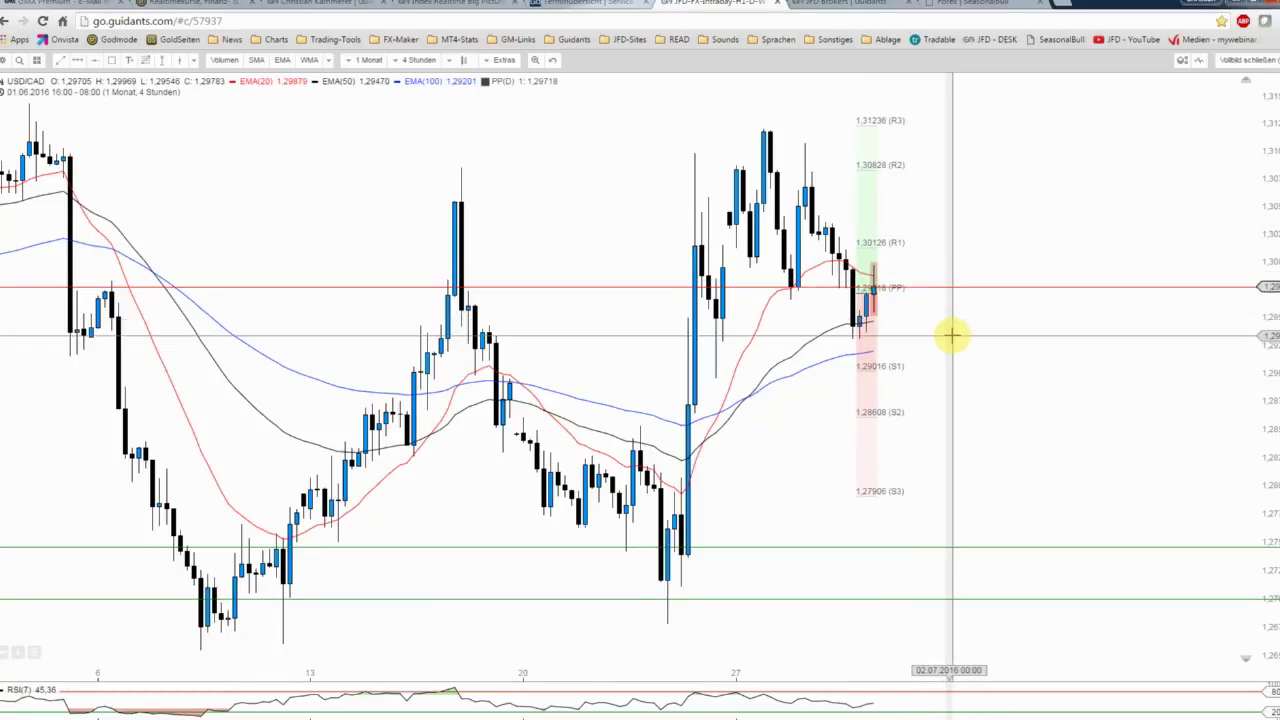
{"action": "scroll", "coordinate": [952, 335], "scroll_direction": "up", "scroll_amount": 1}
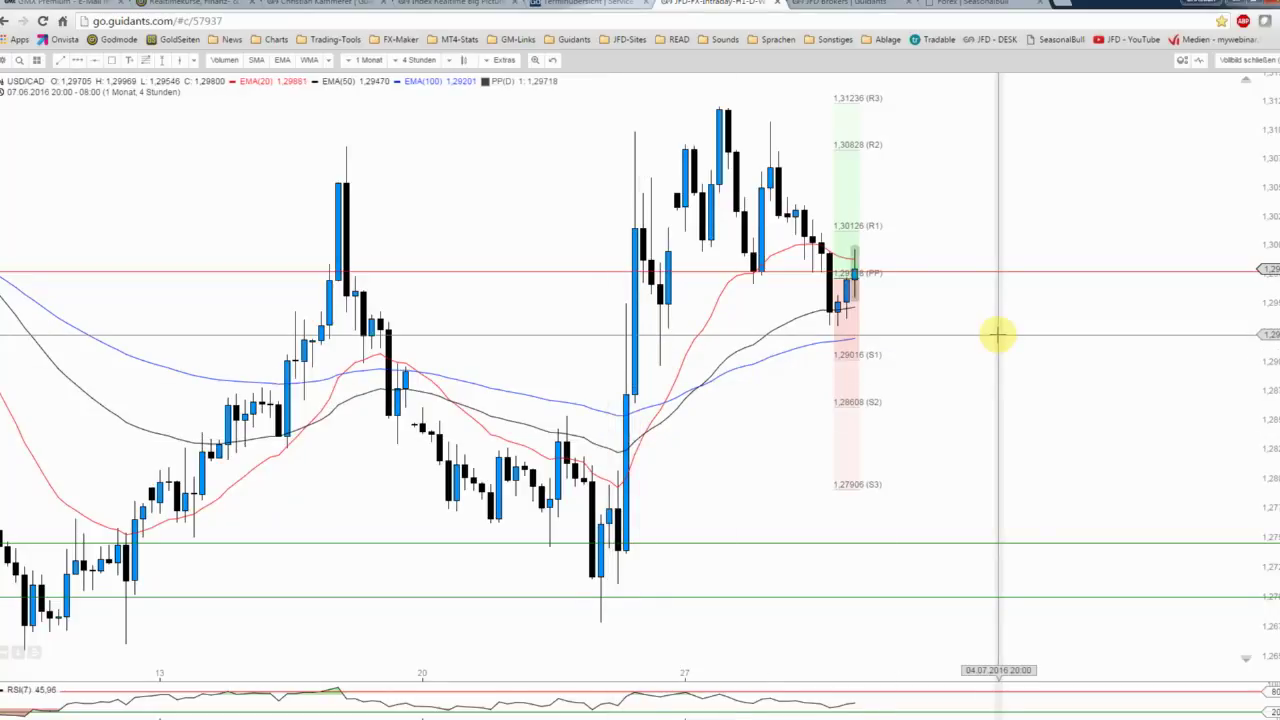
{"action": "scroll", "coordinate": [998, 334], "scroll_direction": "down", "scroll_amount": 1}
{"action": "scroll", "coordinate": [998, 334], "scroll_direction": "down", "scroll_amount": 1}
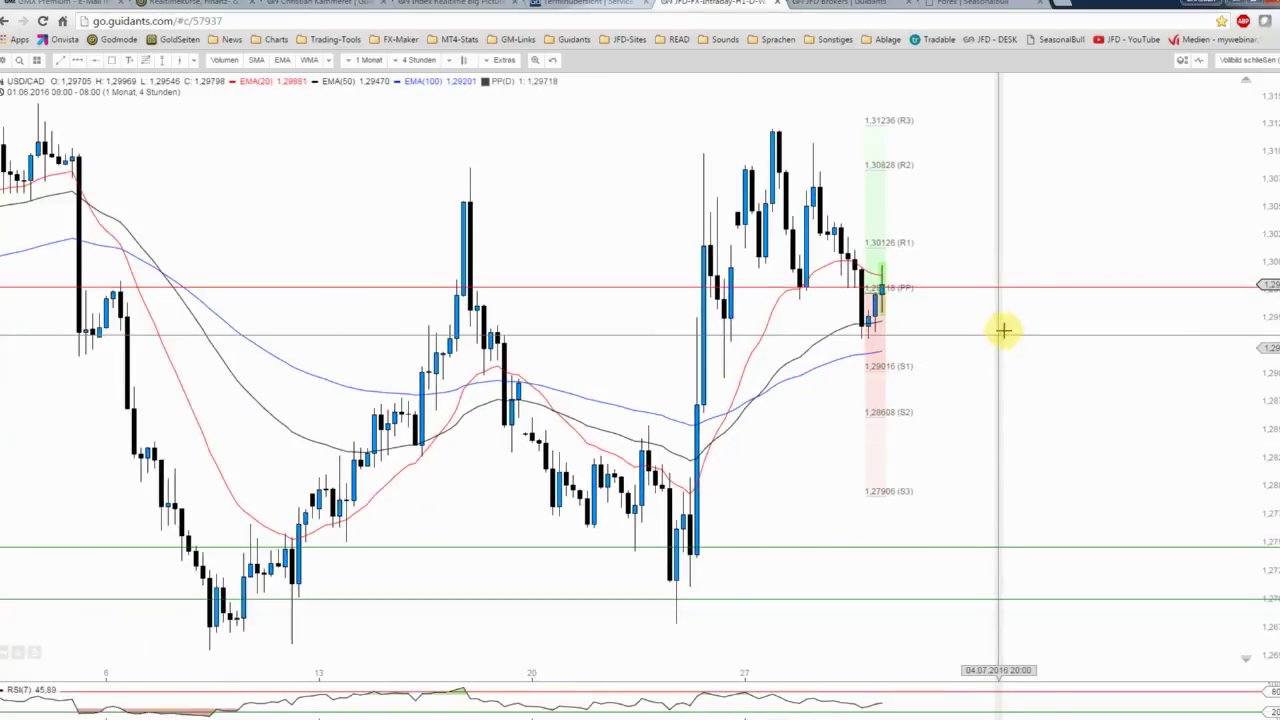
{"action": "left_click_drag", "start_coordinate": [1268, 172], "coordinate": [1257, 243]}
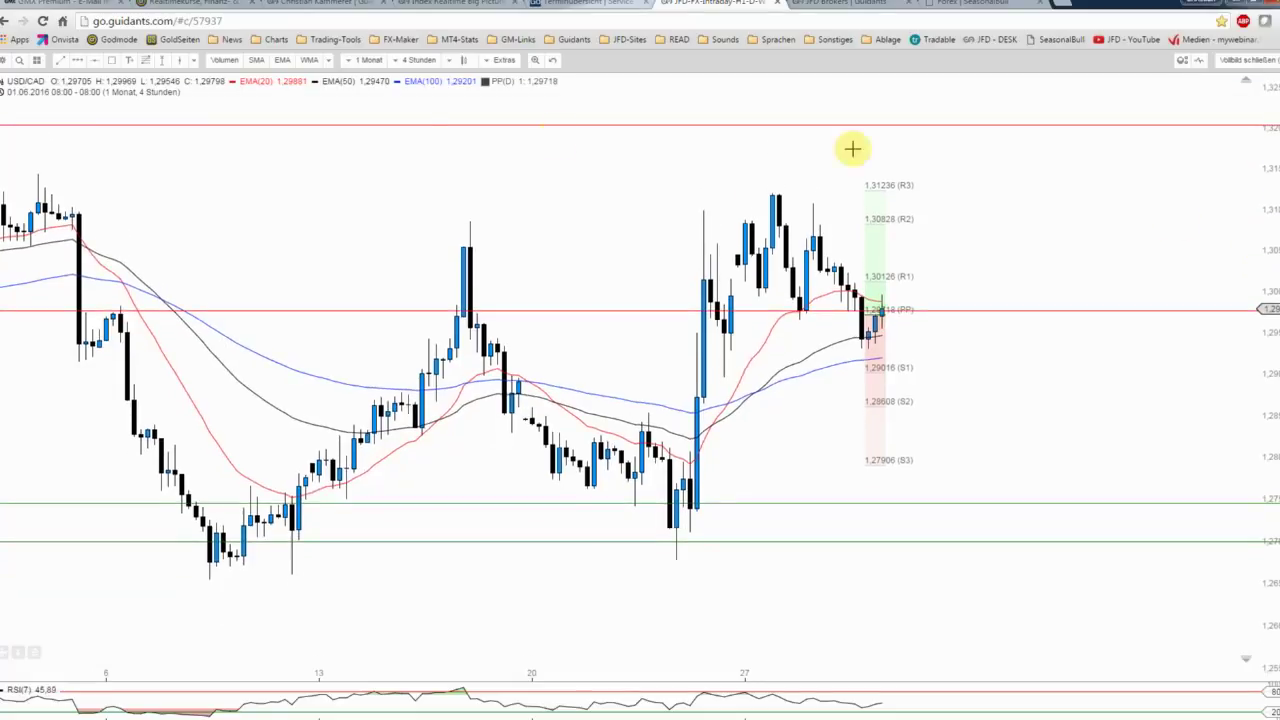
{"action": "left_click", "coordinate": [62, 62]}
- Draw a red descending trendline from the late-June high to below the current price
{"action": "left_click", "coordinate": [691, 189]}
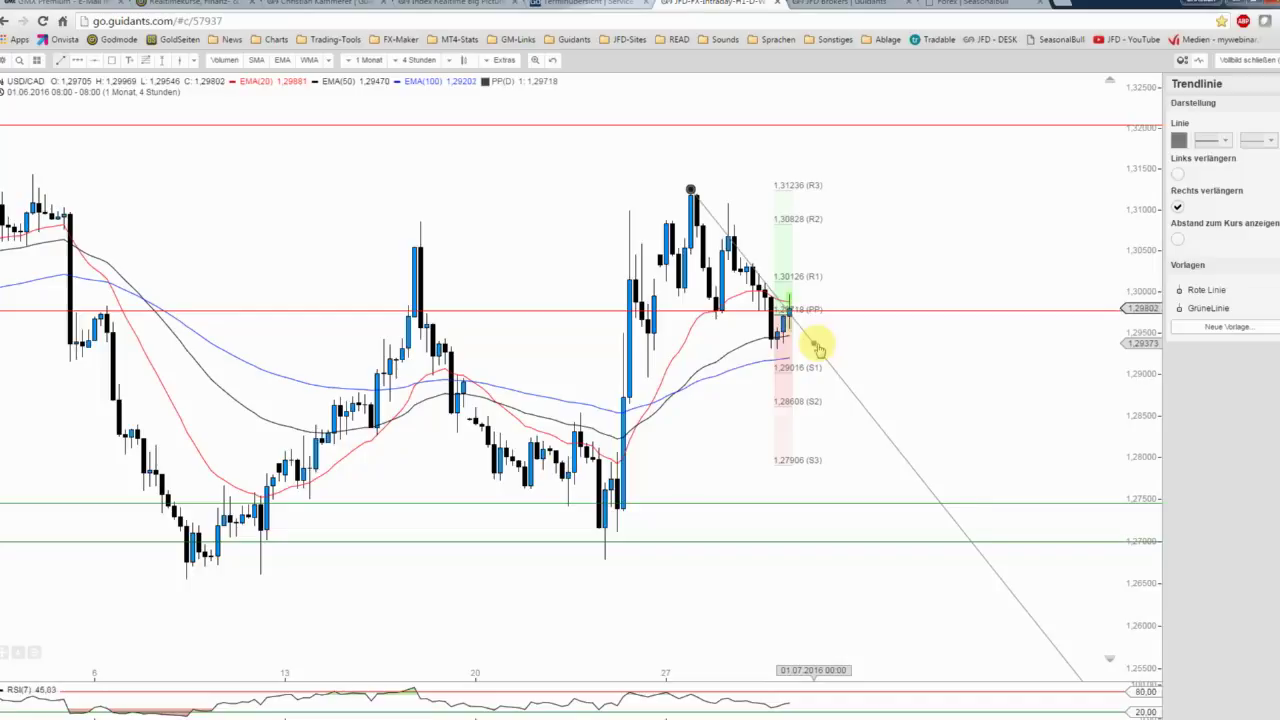
{"action": "left_click", "coordinate": [826, 343]}
{"action": "left_click", "coordinate": [1205, 289]}
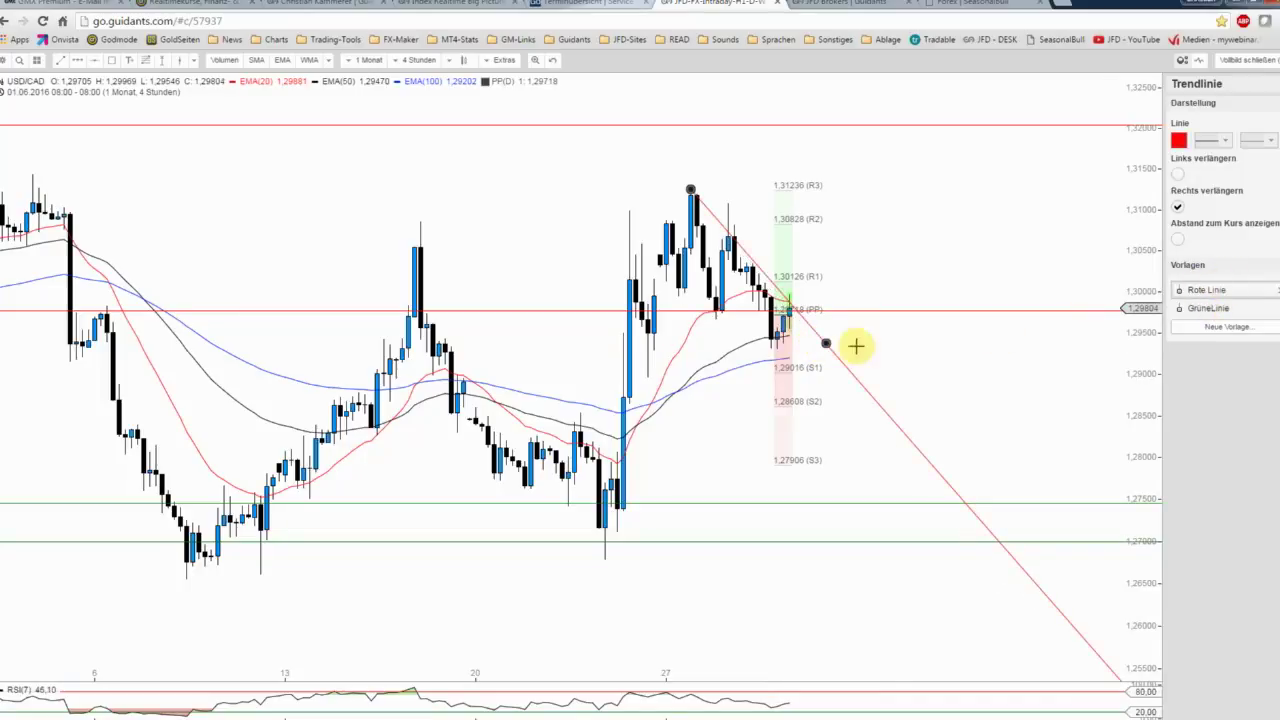
- Add a parallel lower channel line along the recent lows, with Rechts verlängern turned off
{"action": "right_click", "coordinate": [746, 258]}
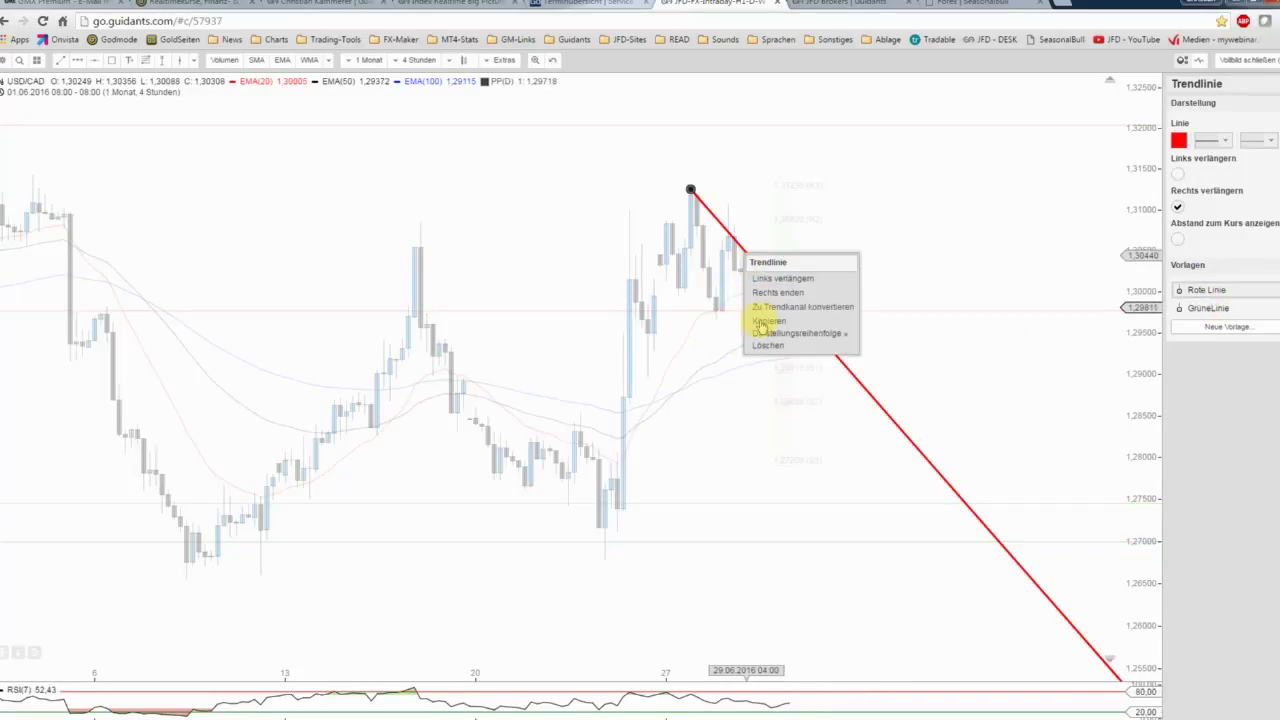
{"action": "left_click", "coordinate": [762, 321]}
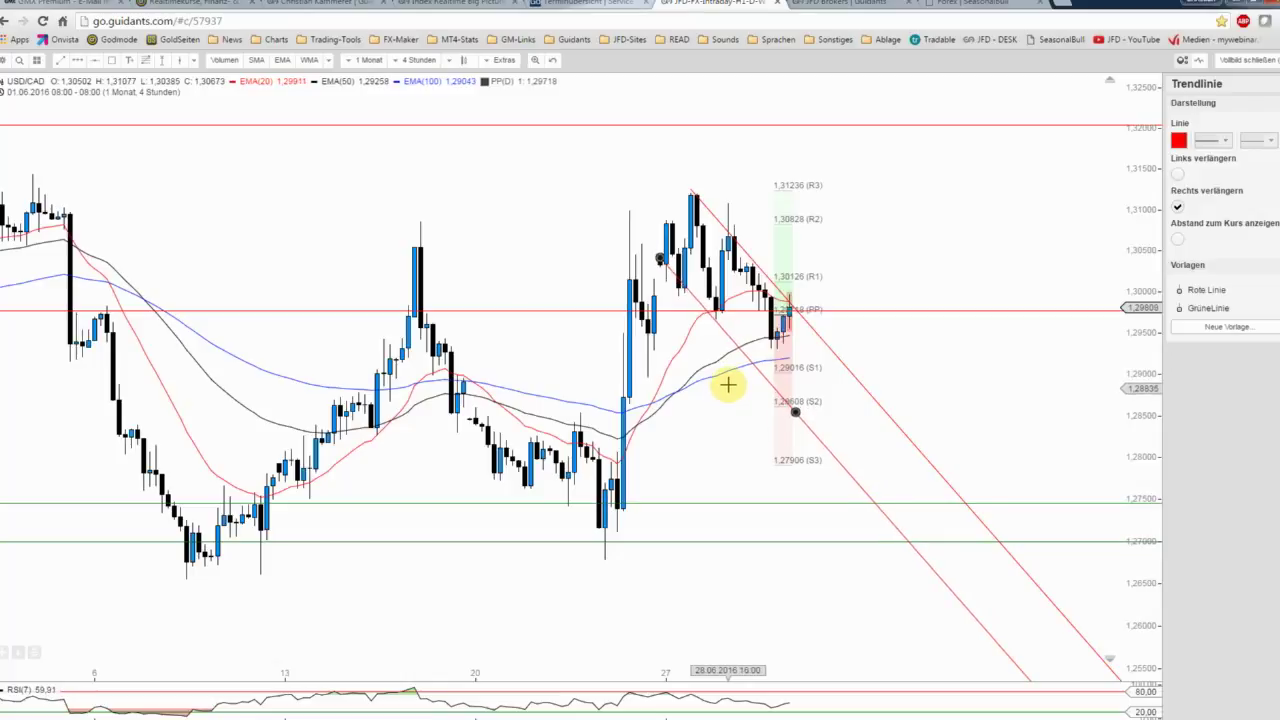
{"action": "left_click", "coordinate": [652, 258]}
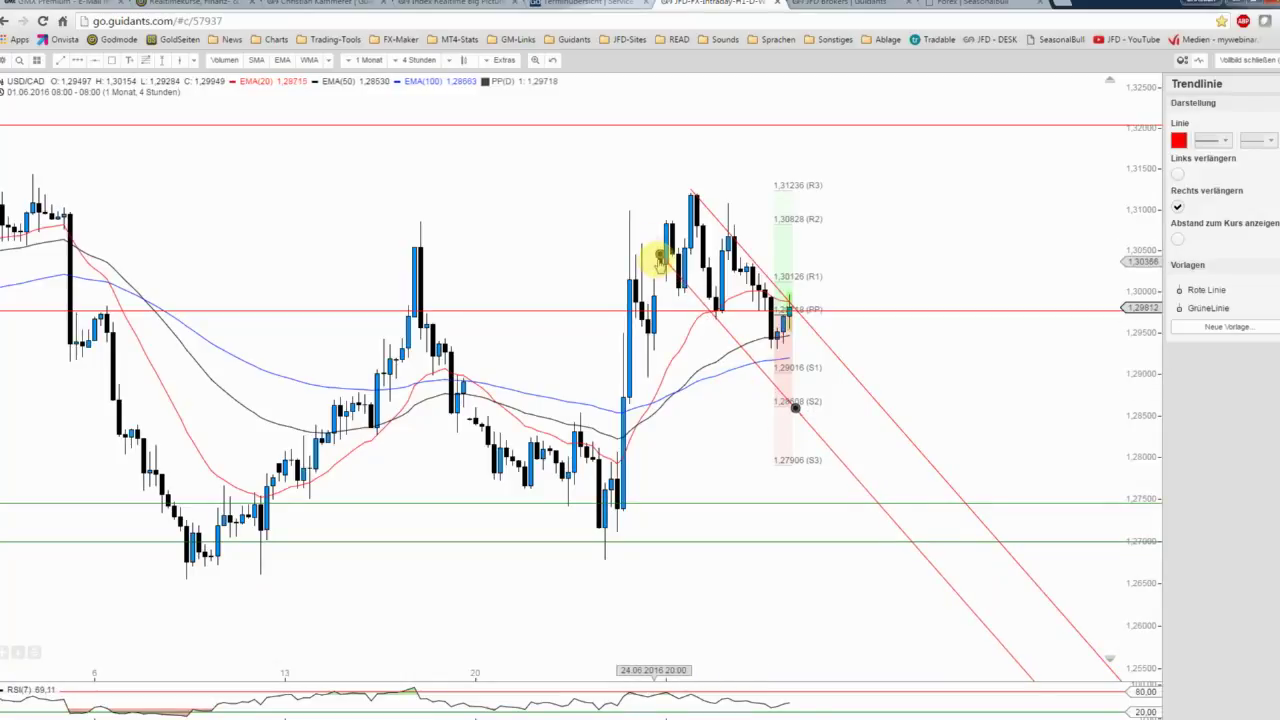
{"action": "left_click_drag", "start_coordinate": [795, 407], "coordinate": [838, 387]}
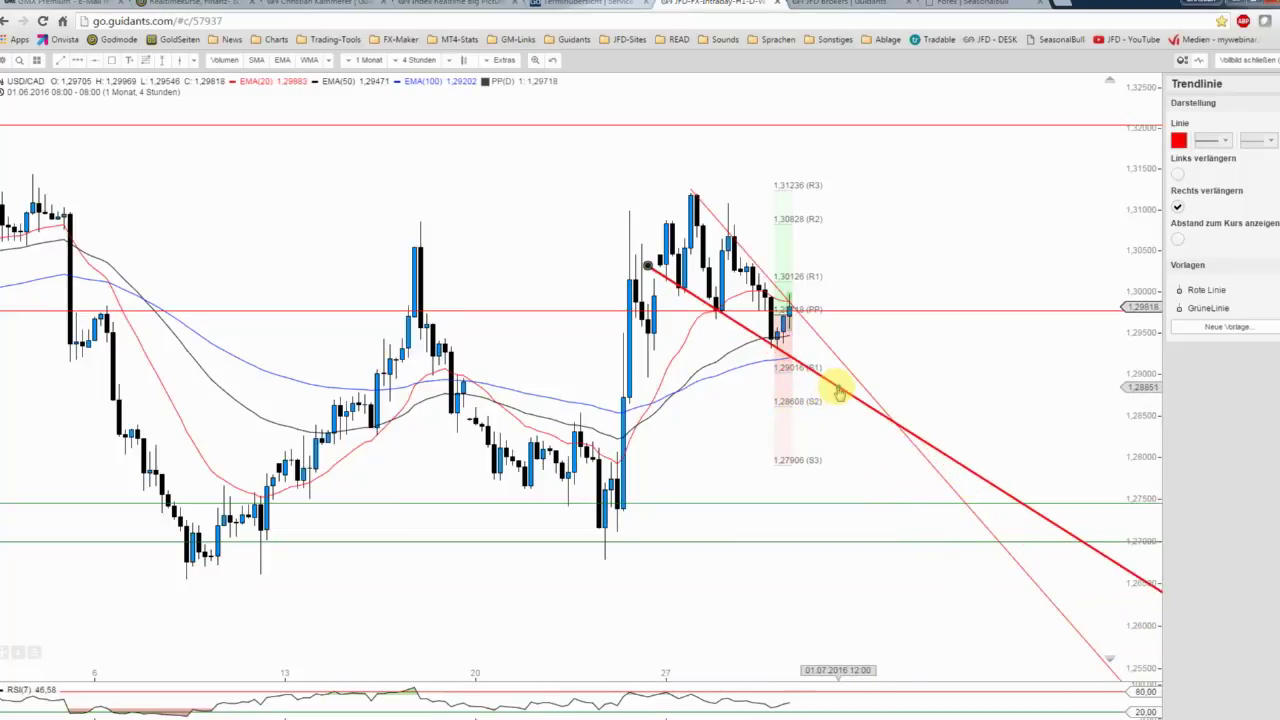
{"action": "left_click_drag", "start_coordinate": [650, 266], "coordinate": [642, 277]}
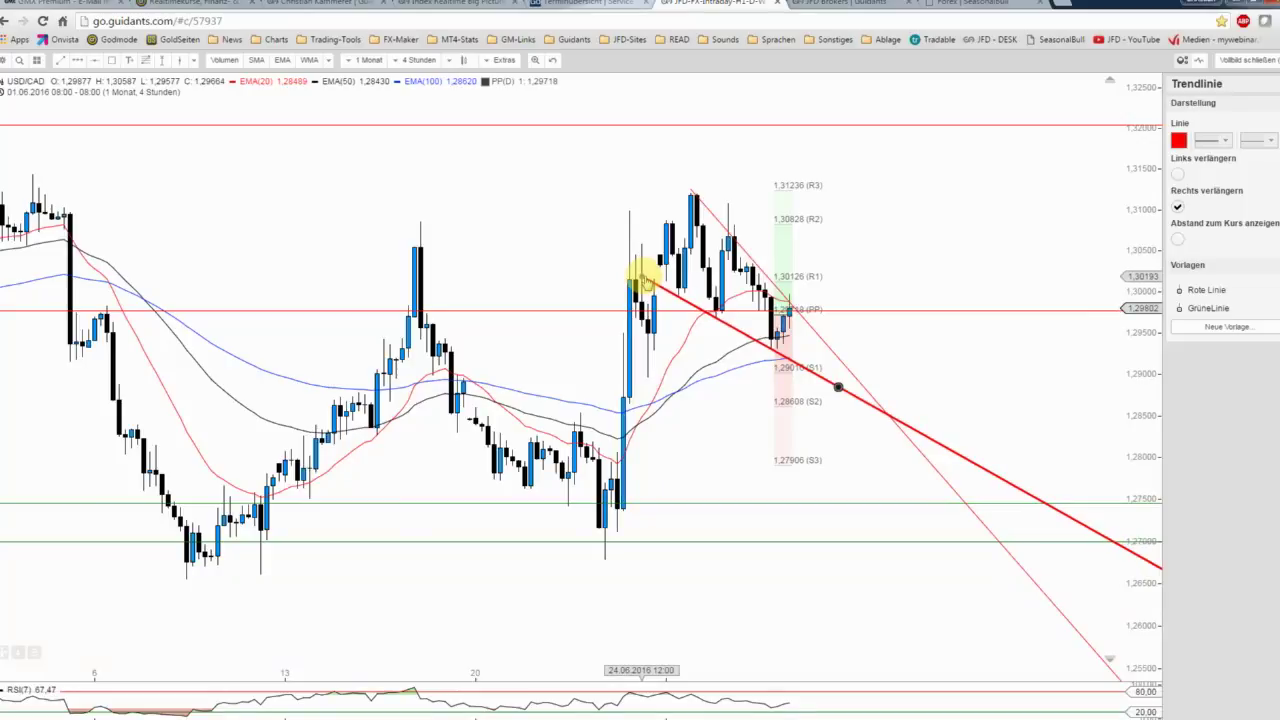
{"action": "left_click", "coordinate": [969, 383]}
{"action": "left_click", "coordinate": [1177, 206]}
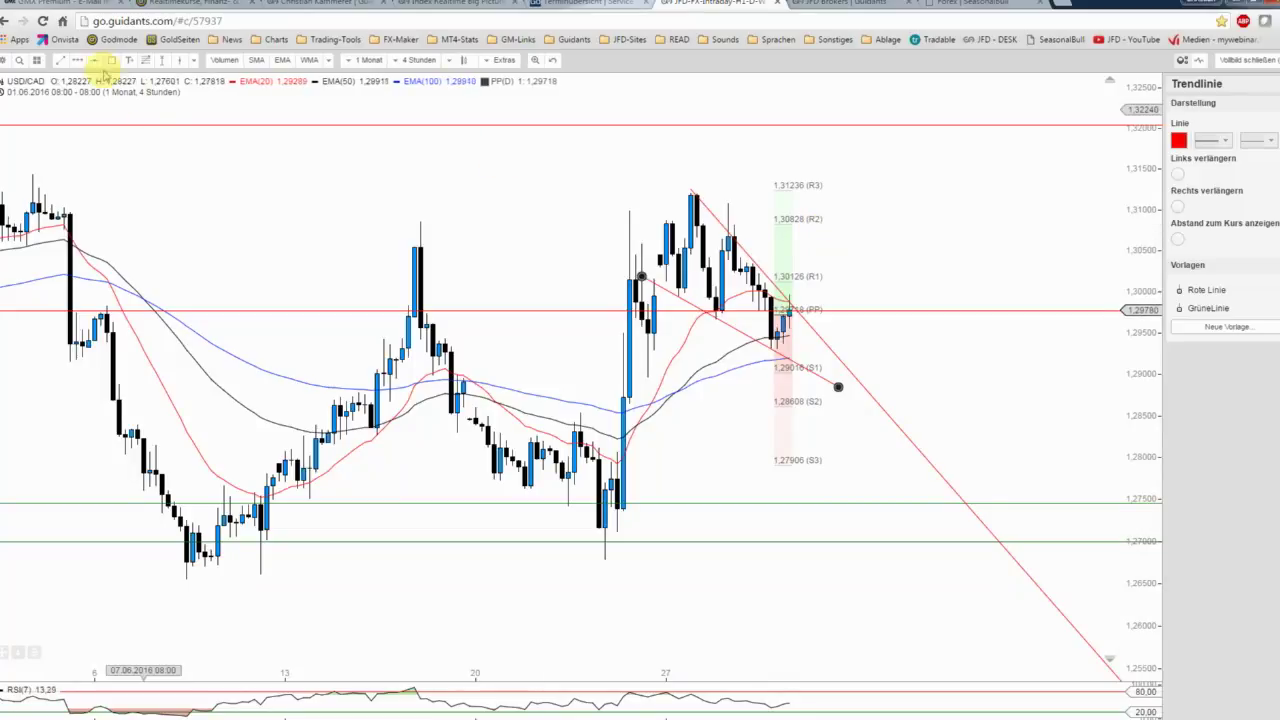
- Draw a blue bullish path from near R1 up toward R3, without an arrowhead
{"action": "left_click", "coordinate": [78, 60]}
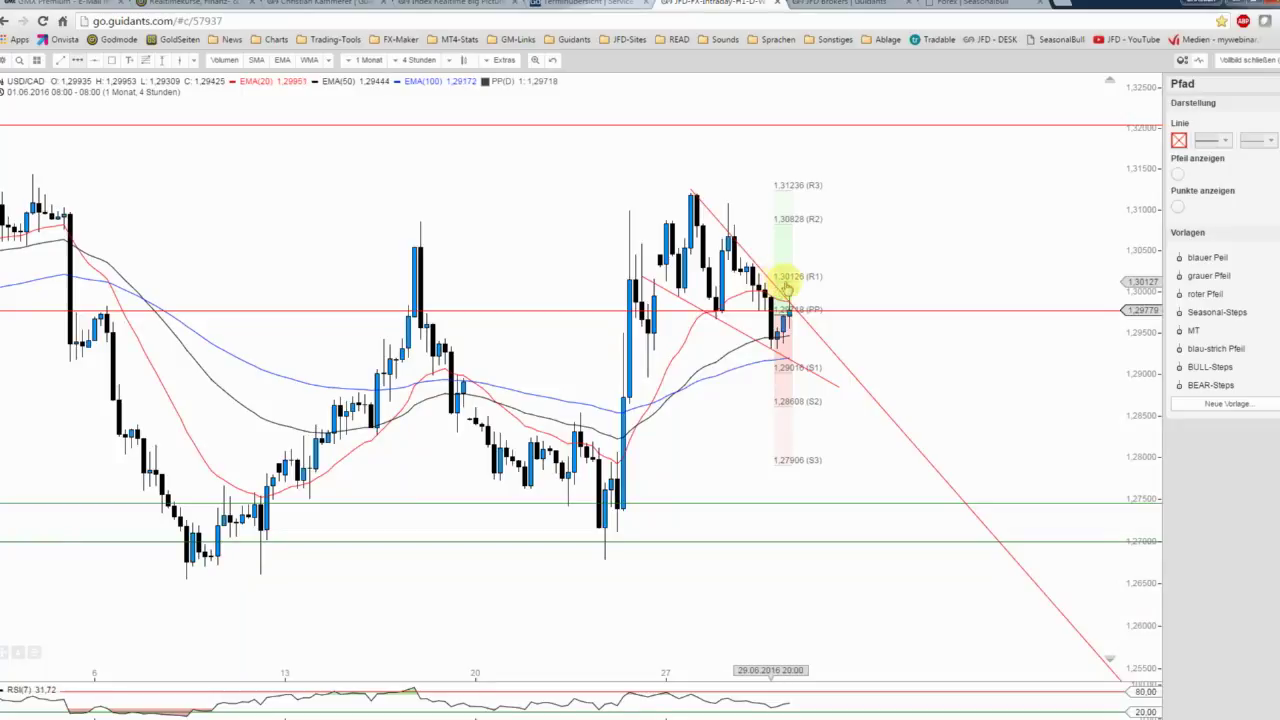
{"action": "left_click", "coordinate": [797, 283]}
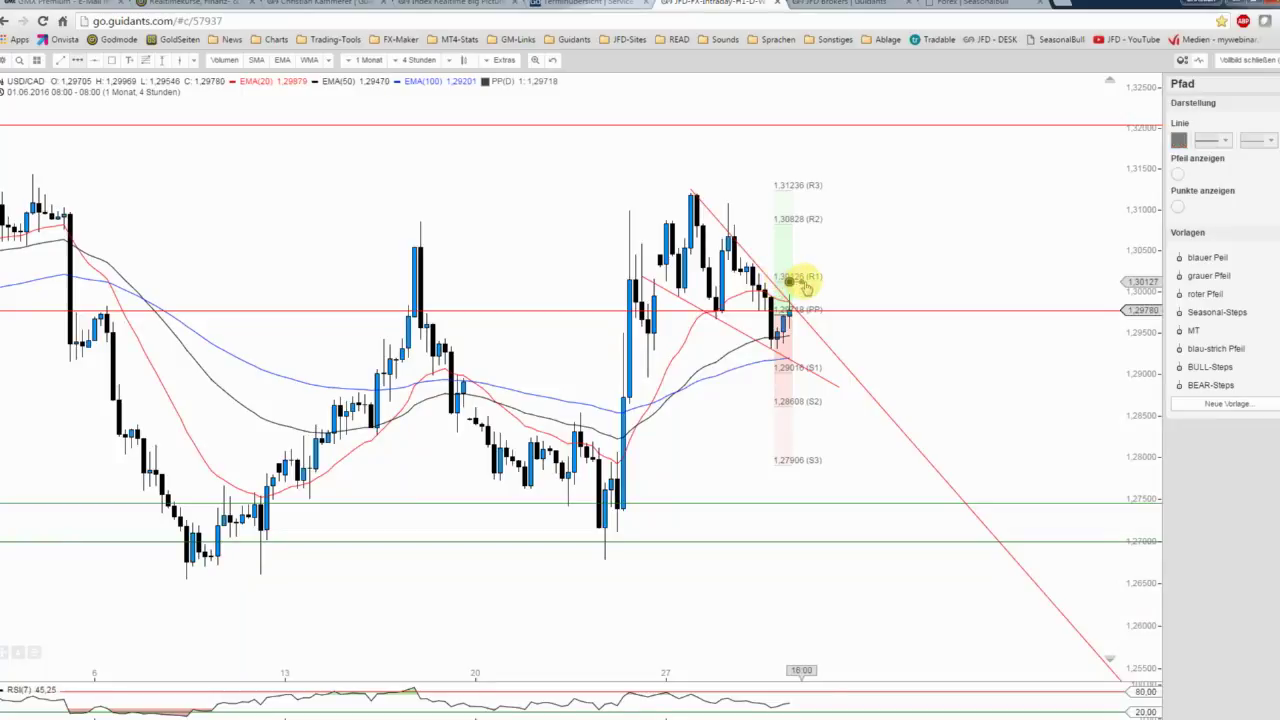
{"action": "left_click", "coordinate": [826, 199]}
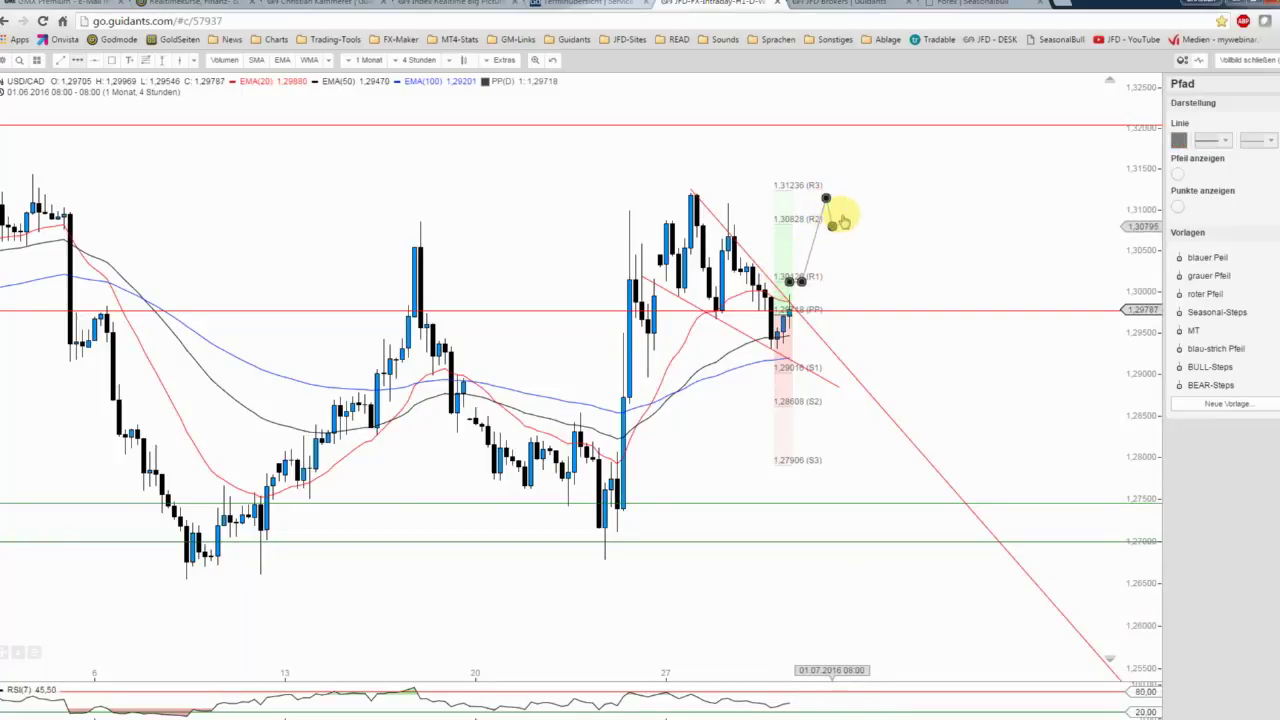
{"action": "left_click", "coordinate": [1207, 257]}
{"action": "left_click", "coordinate": [1178, 174]}
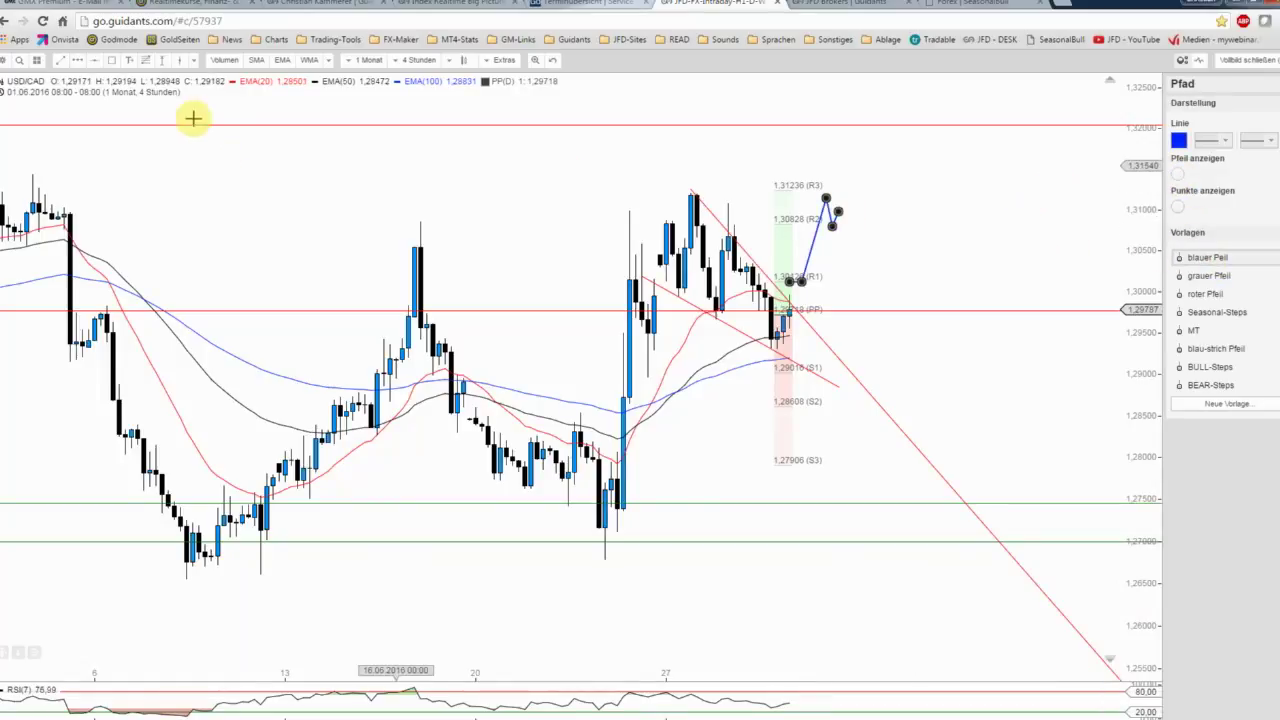
{"action": "left_click", "coordinate": [75, 57]}
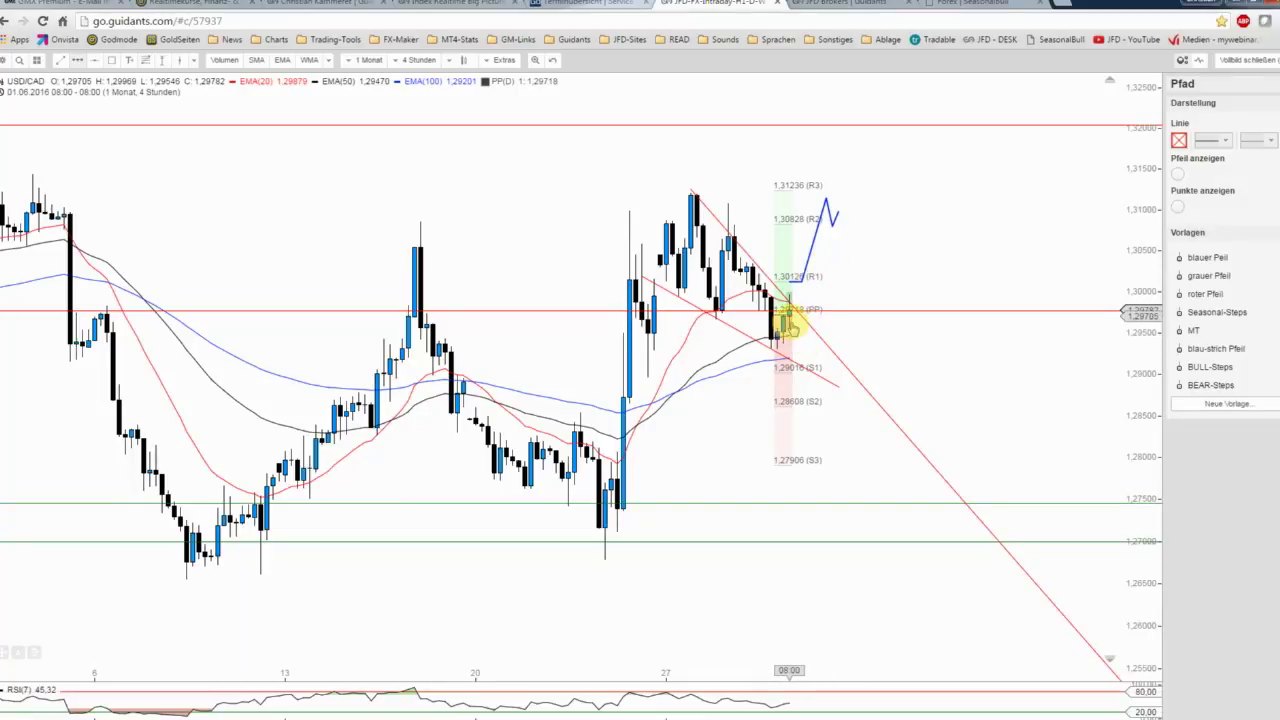
- Draw a grey bearish path dipping to S3 near 1,2790, retesting the channel, then falling
{"action": "left_click", "coordinate": [796, 352]}
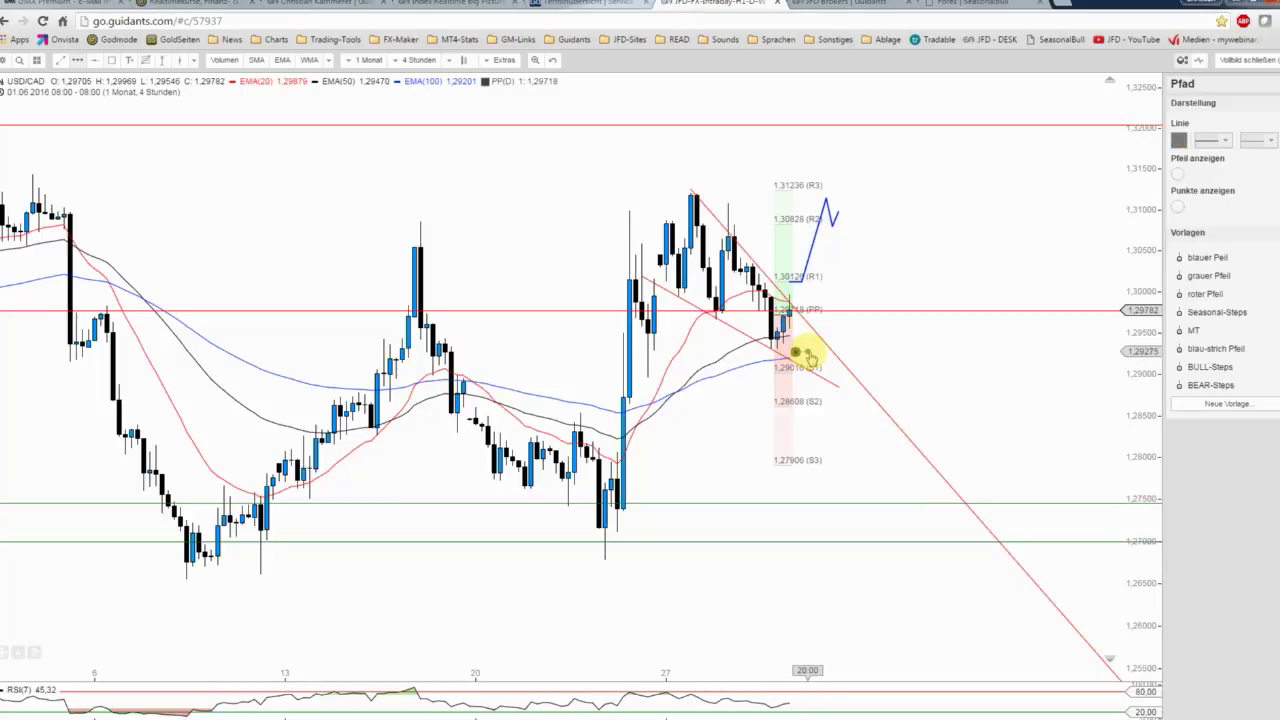
{"action": "left_click", "coordinate": [808, 352]}
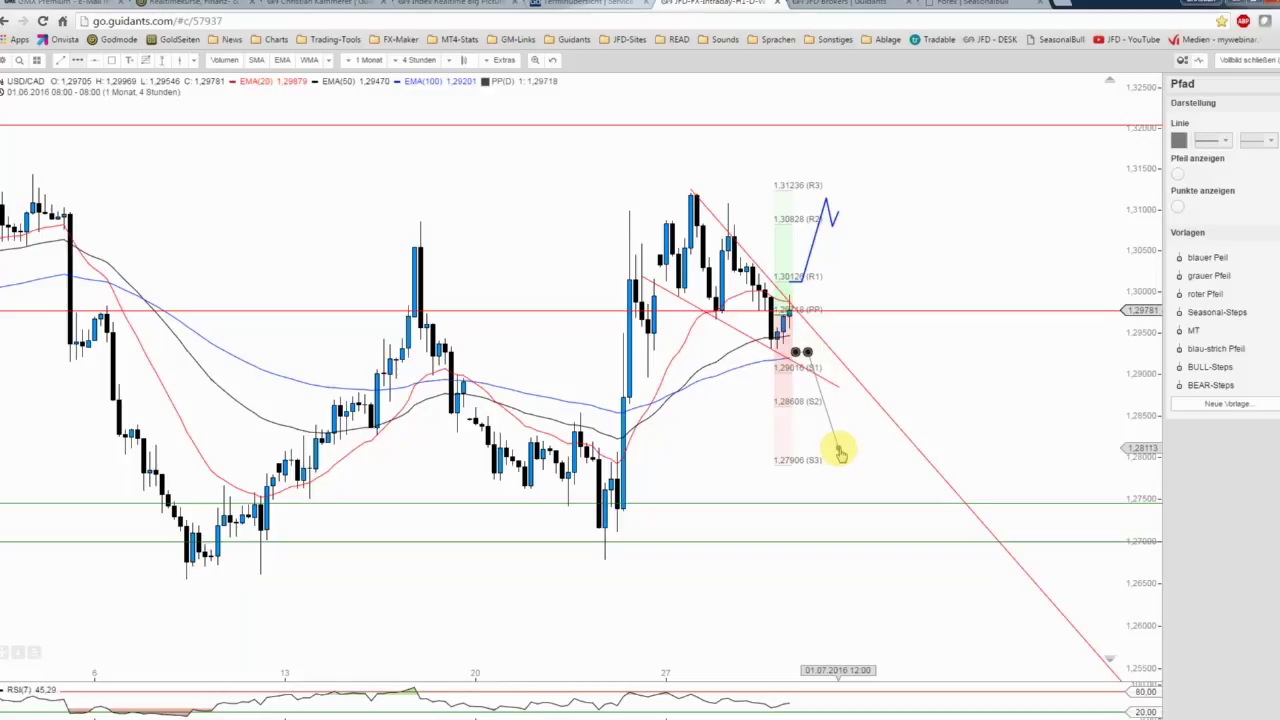
{"action": "left_click", "coordinate": [844, 462]}
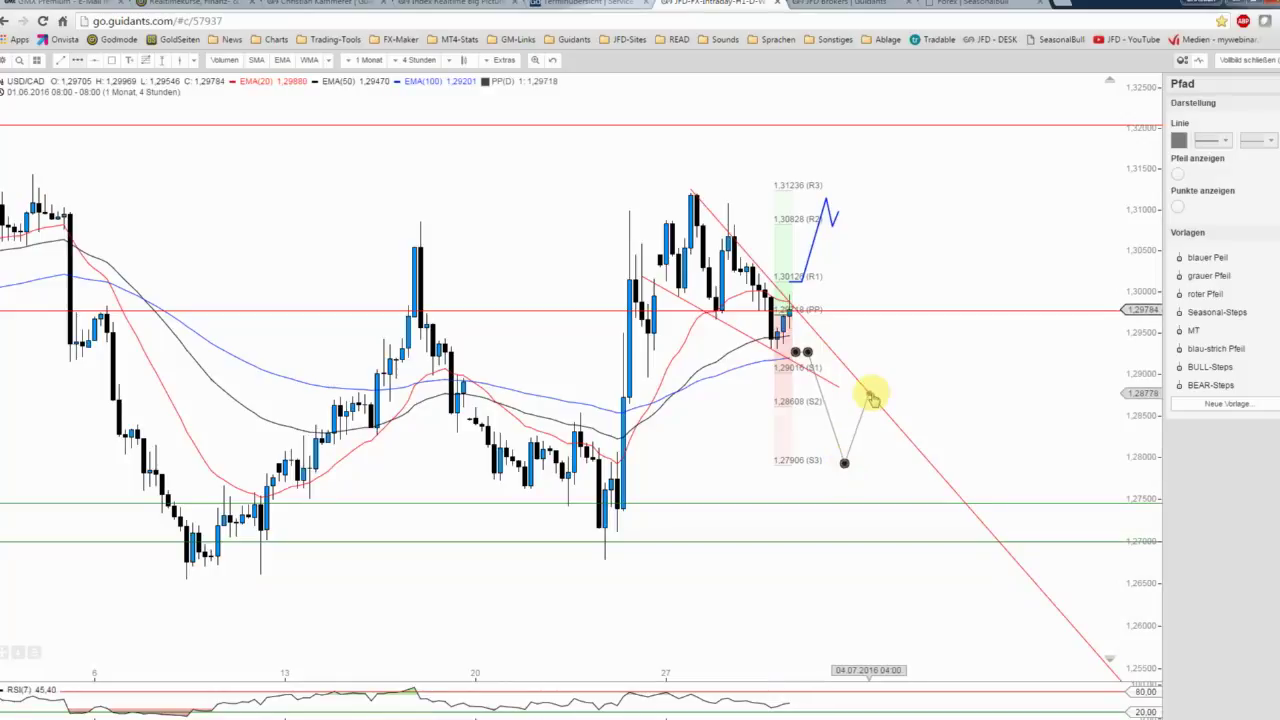
{"action": "left_click", "coordinate": [869, 393]}
{"action": "double_click", "coordinate": [881, 431]}
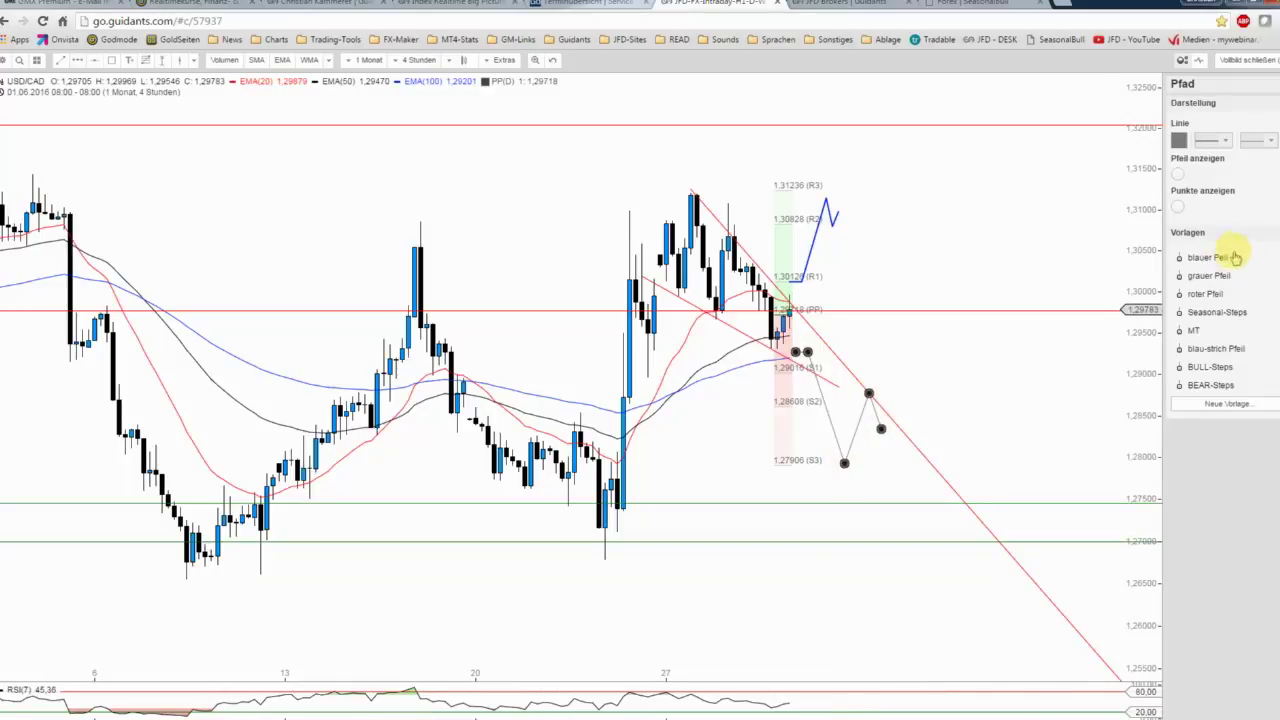
{"action": "left_click", "coordinate": [1177, 174]}
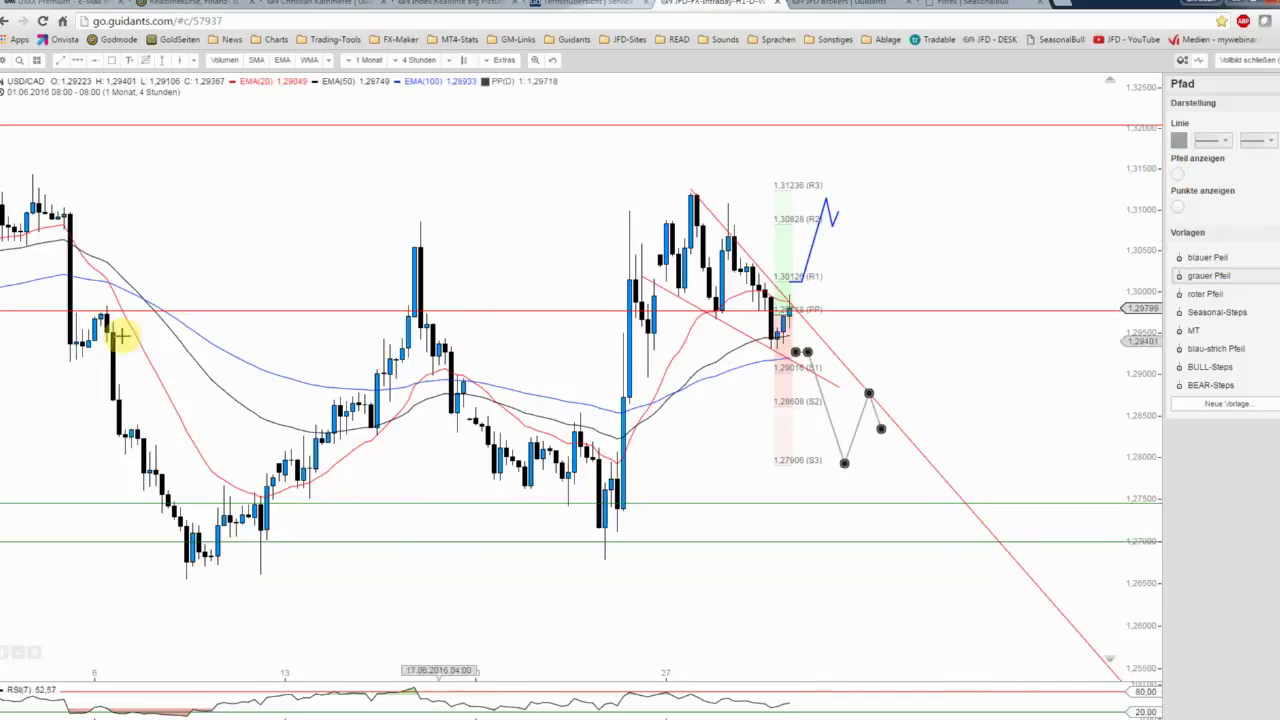
- Save the 4-hour USD/CAD chart with its drawings and move the seasonality window beside the forecast paths
{"action": "left_click", "coordinate": [6, 60]}
{"action": "left_click", "coordinate": [12, 96]}
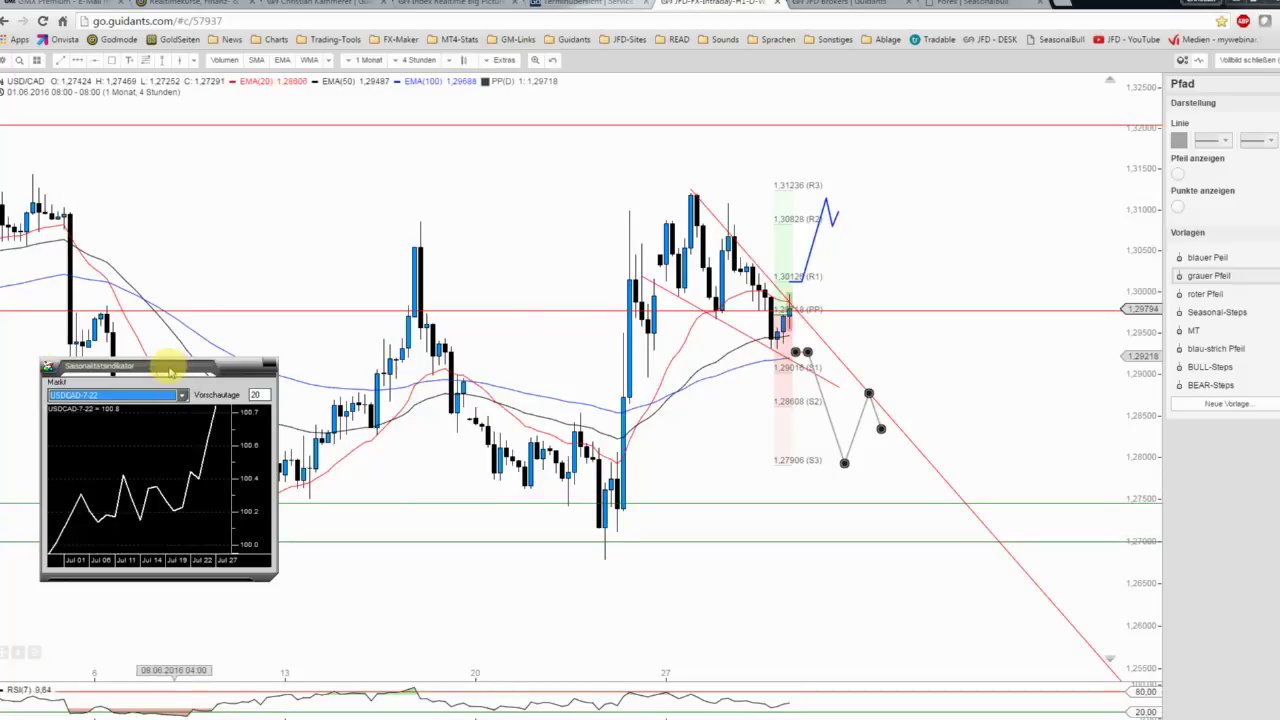
{"action": "left_click_drag", "start_coordinate": [170, 372], "coordinate": [1016, 455]}
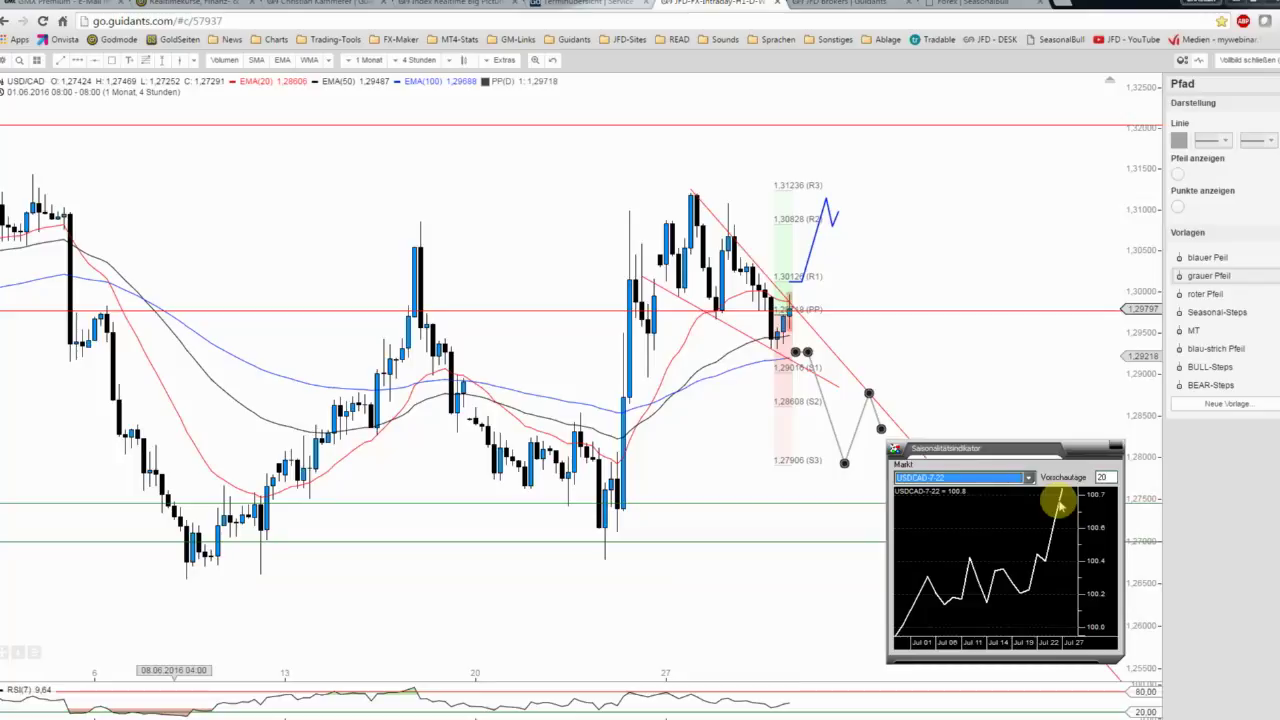
{"action": "left_click", "coordinate": [10, 60]}
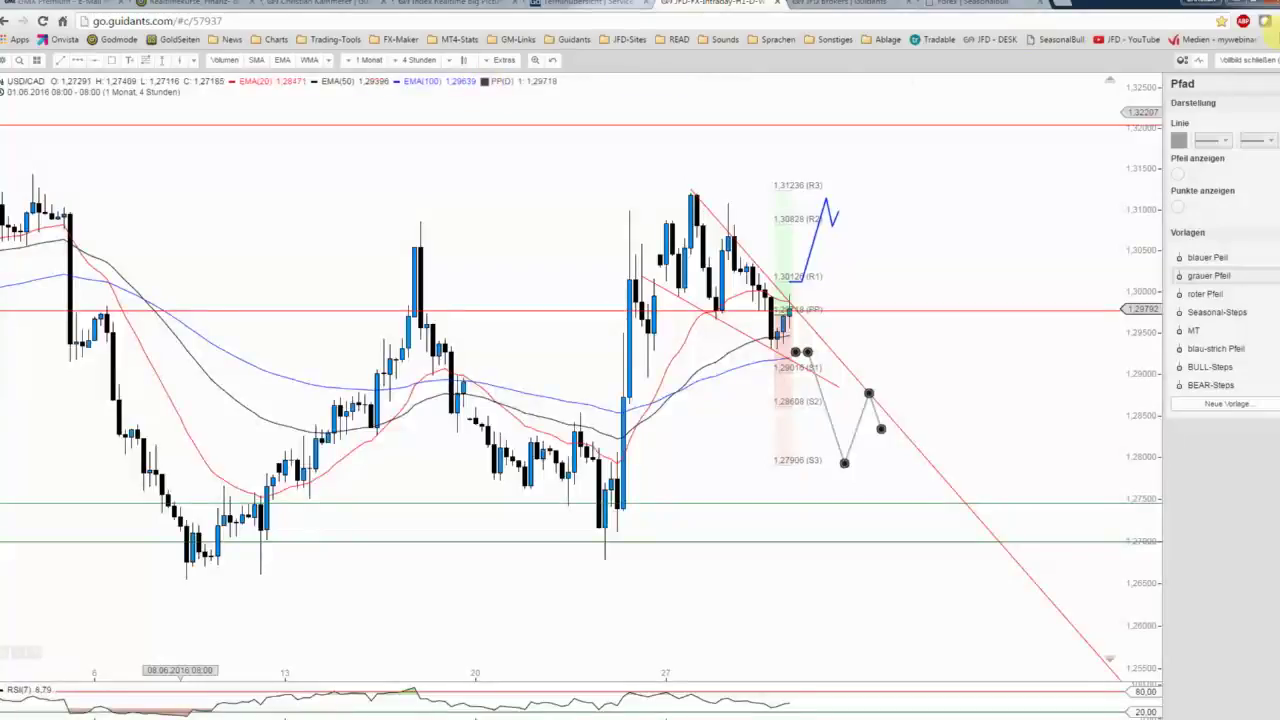
- Enlarge the daily USD/CAD FX-Tageschart to full view, zooming out and back in to review it
{"action": "left_click", "coordinate": [1248, 60]}
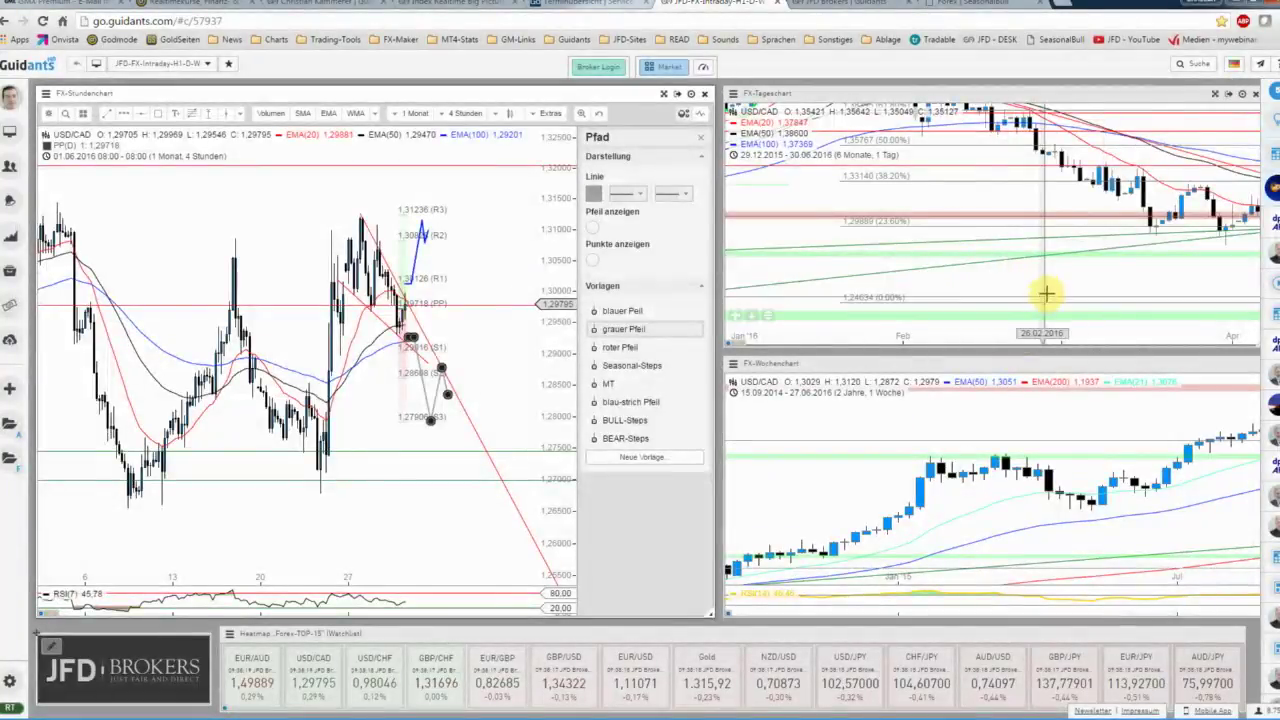
{"action": "left_click", "coordinate": [1209, 97]}
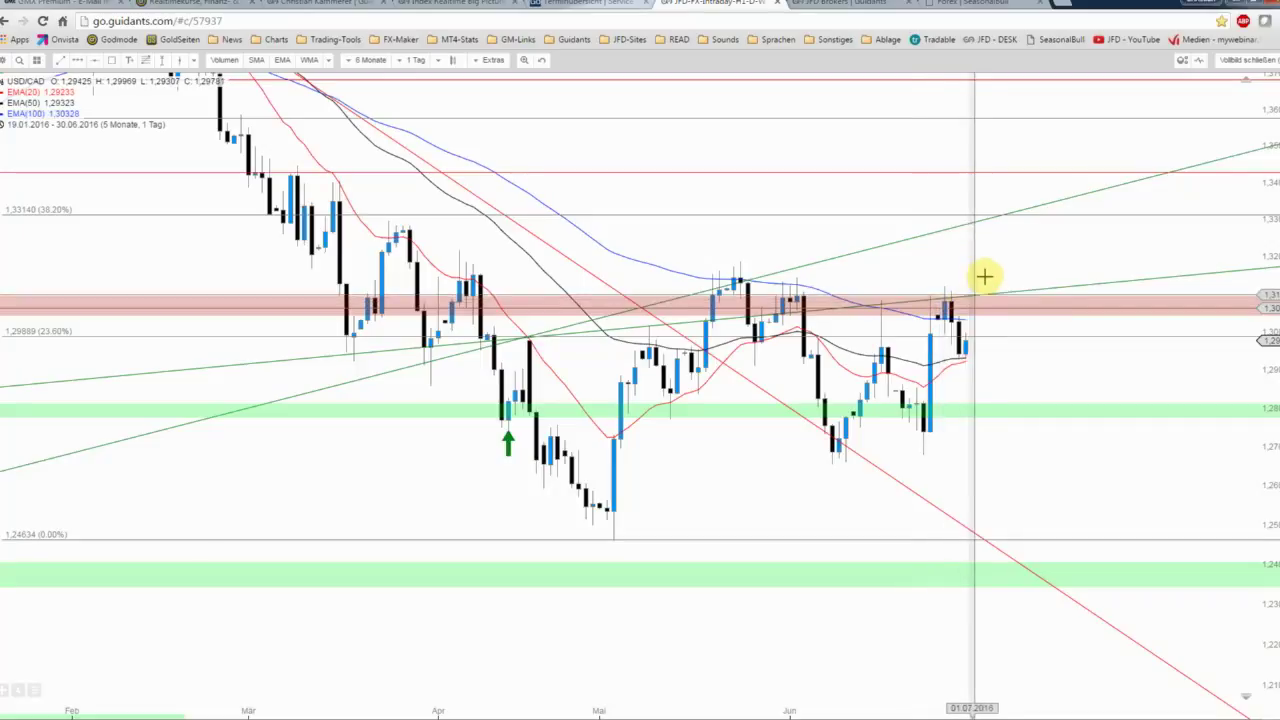
{"action": "scroll", "coordinate": [988, 263], "scroll_direction": "down", "scroll_amount": 3}
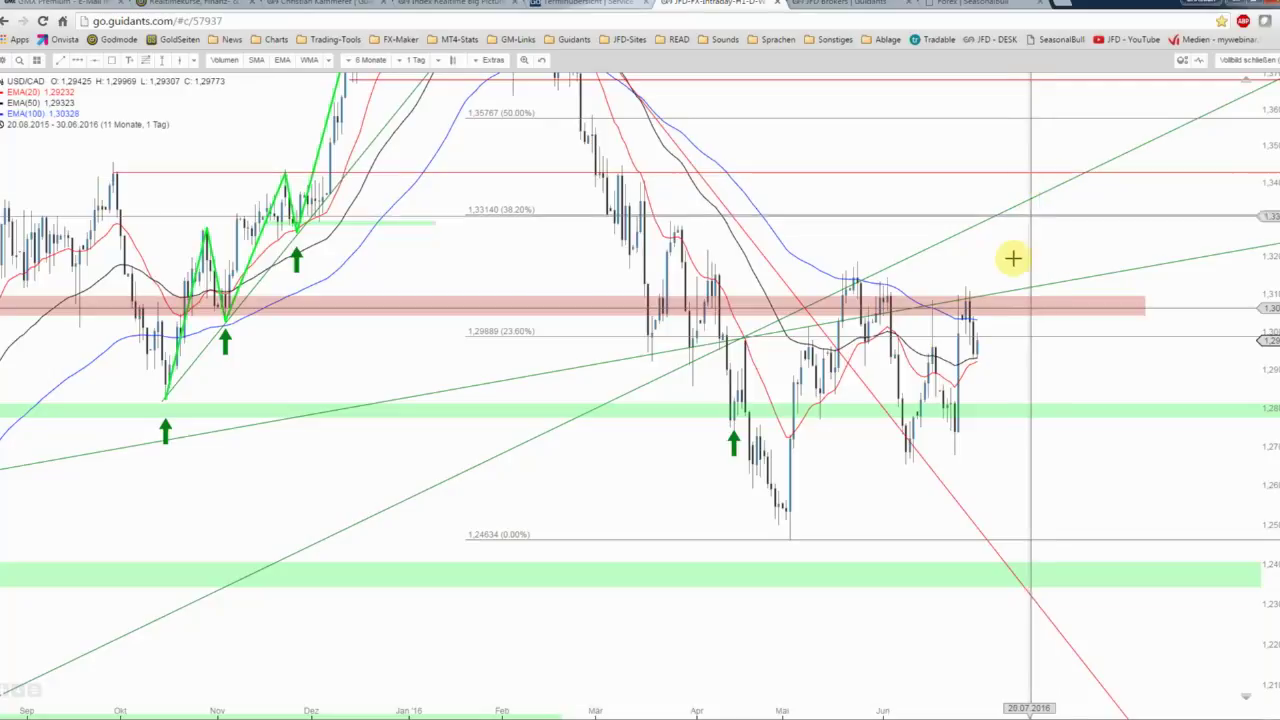
{"action": "scroll", "coordinate": [1013, 258], "scroll_direction": "up", "scroll_amount": 3}
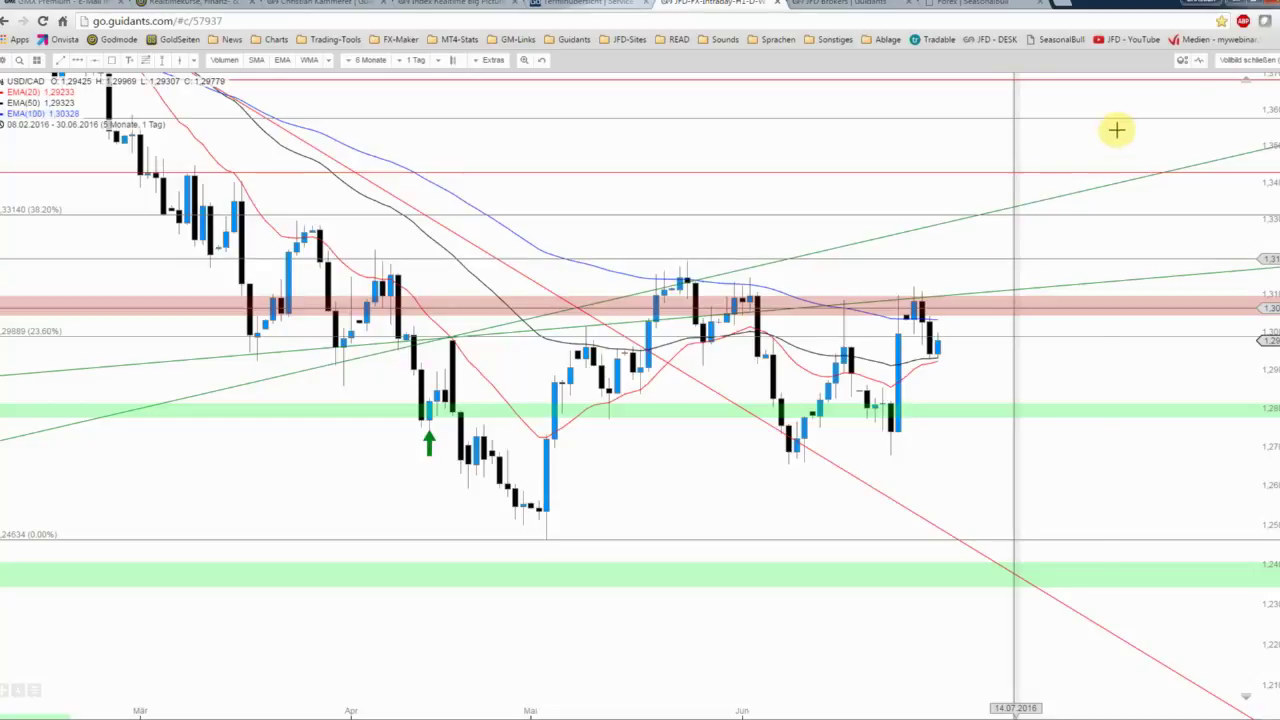
- Leave the daily chart's full view and enlarge the 4-hour FX-Stundenchart again
{"action": "left_click", "coordinate": [1245, 60]}
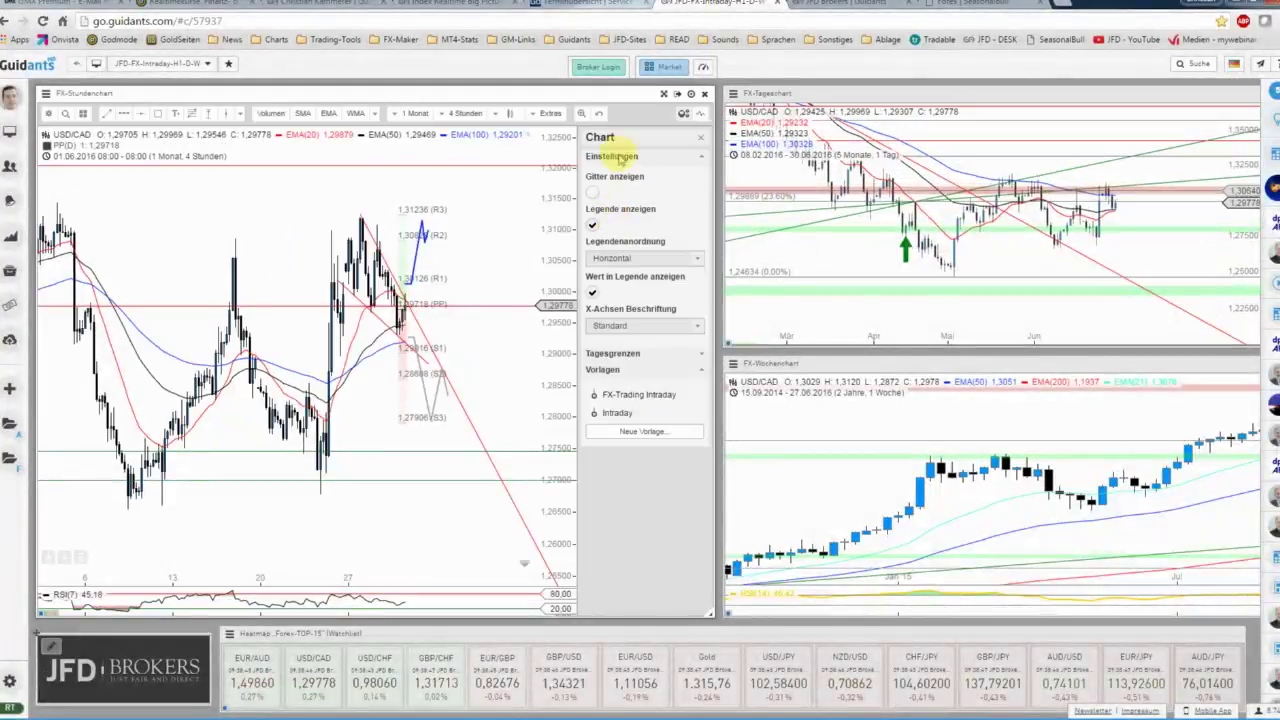
{"action": "left_click", "coordinate": [662, 94]}
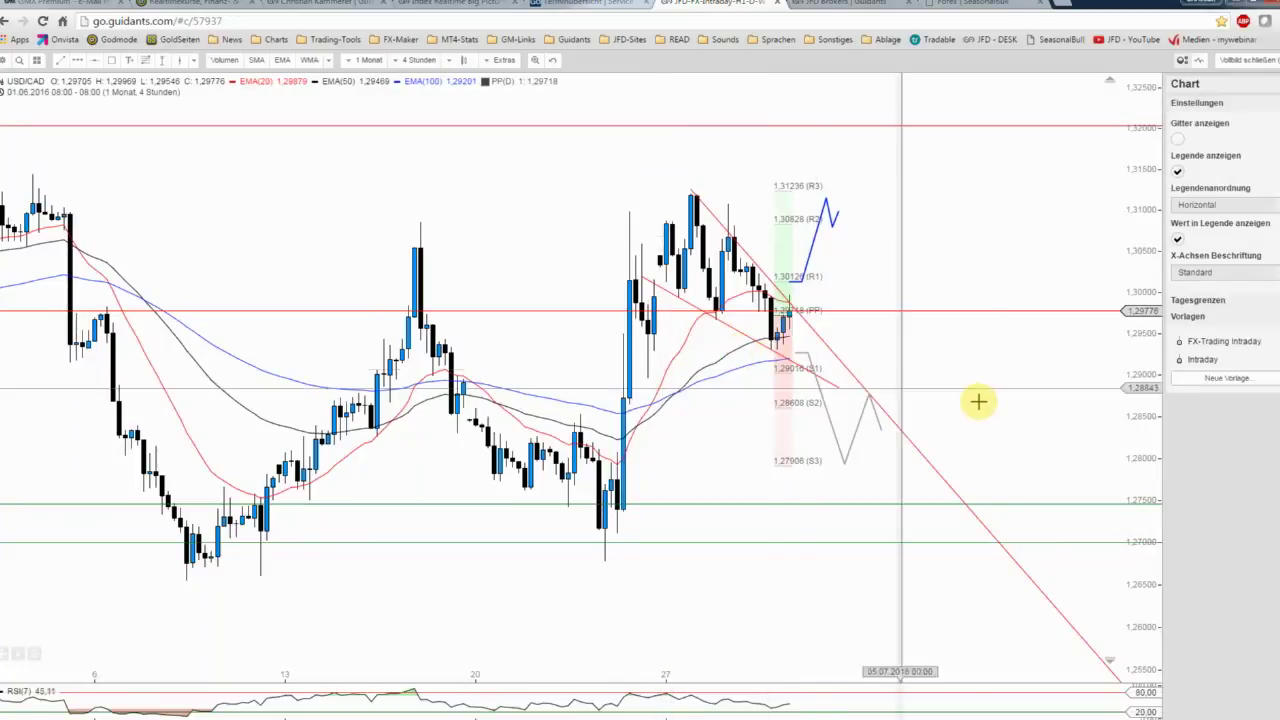